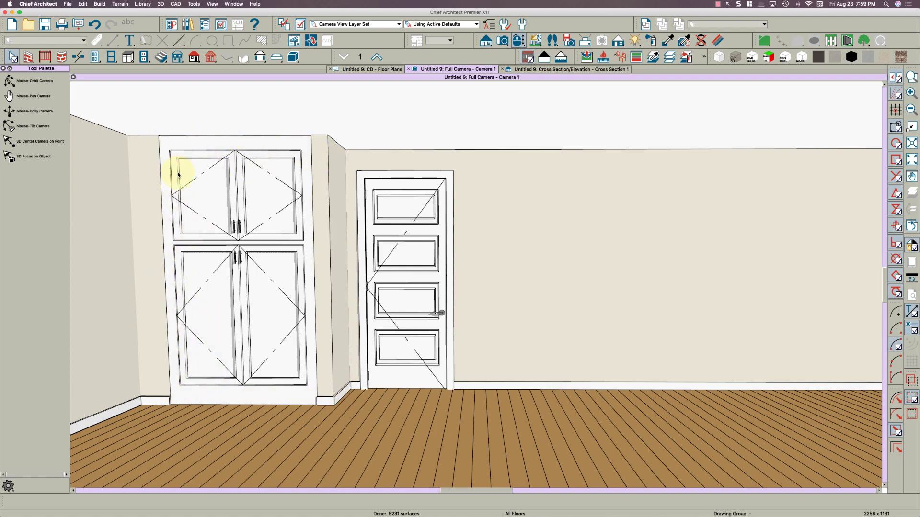
Turn off the floor default moldings for the room and delete its default base molding
double_click(486, 410)
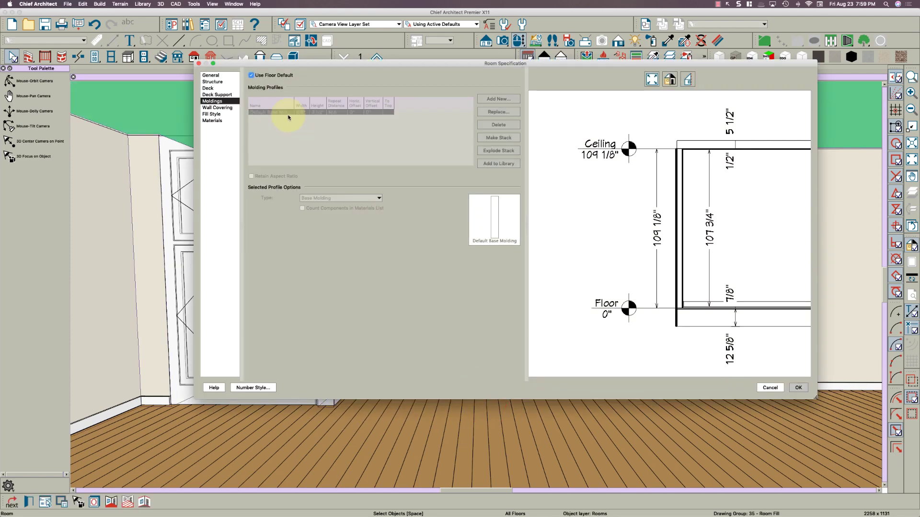
left_click(275, 75)
left_click(497, 125)
left_click(798, 387)
left_click_drag(334, 417, 331, 425)
In the floor plan, draw a rectangular molding polyline about 11'-10" deep inside the large room
left_click(382, 70)
left_click(534, 353)
middle_click_drag(479, 352, 257, 226)
scroll(369, 325, "down", 3)
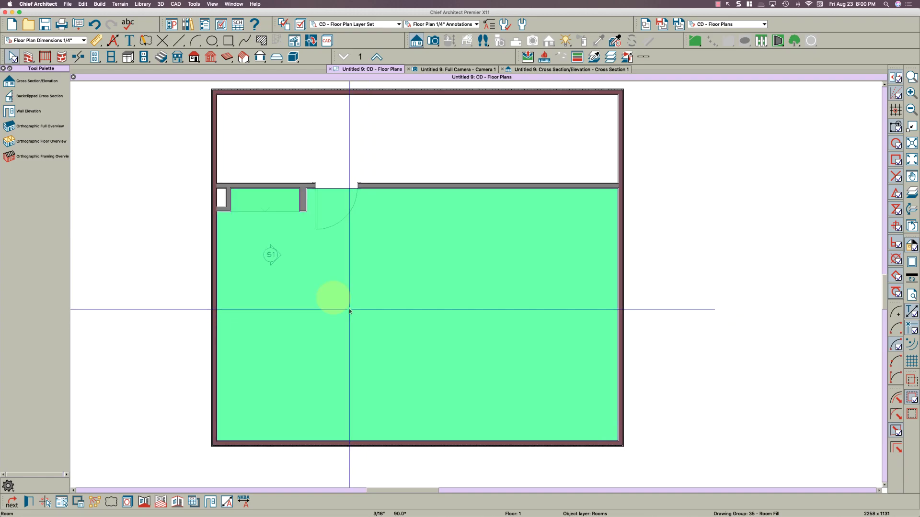
scroll(312, 293, "up", 1)
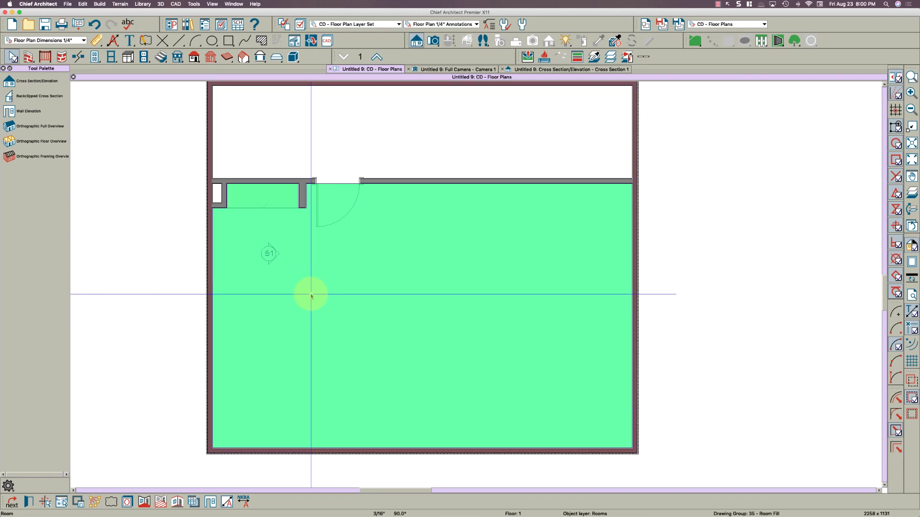
key("m")
left_click_drag(244, 231, 591, 400)
Add the Base - Cox BCB500 profile from the user catalog's base molding profiles to the molding polyline
double_click(579, 401)
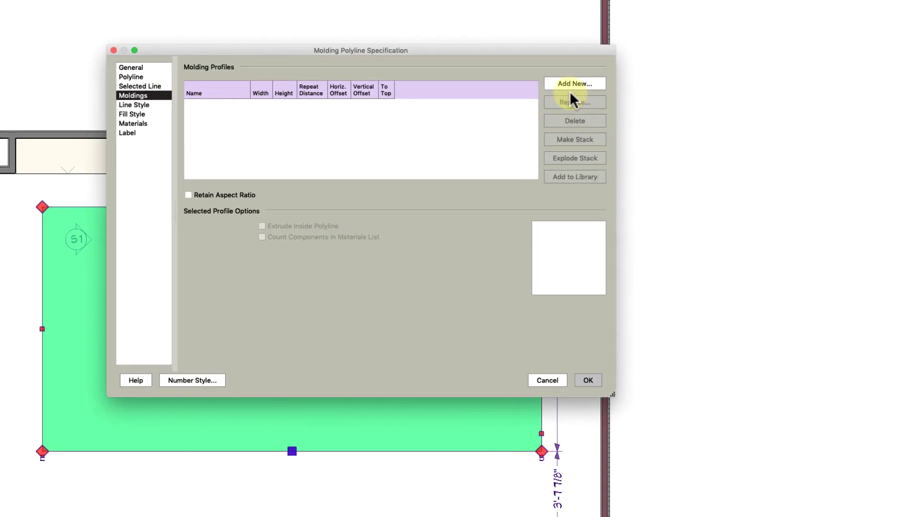
left_click(571, 83)
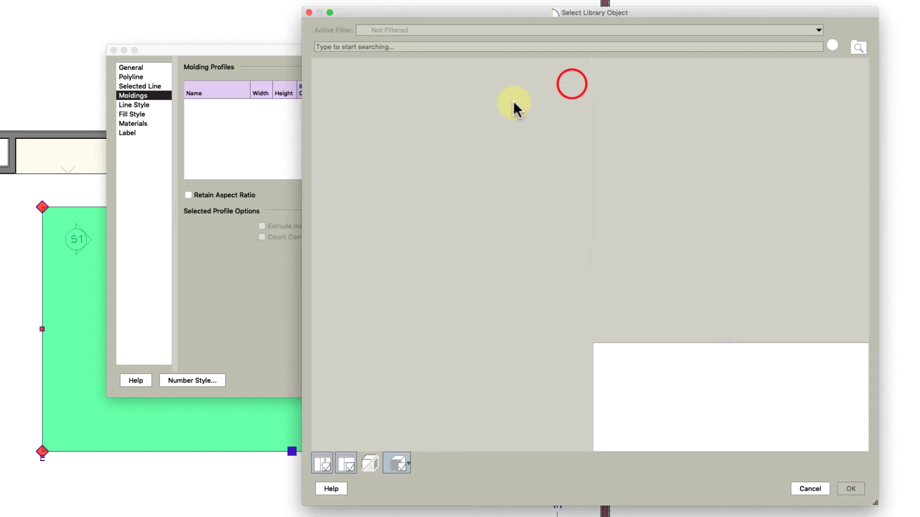
left_click(318, 64)
left_click(329, 73)
left_click(338, 83)
left_click(358, 92)
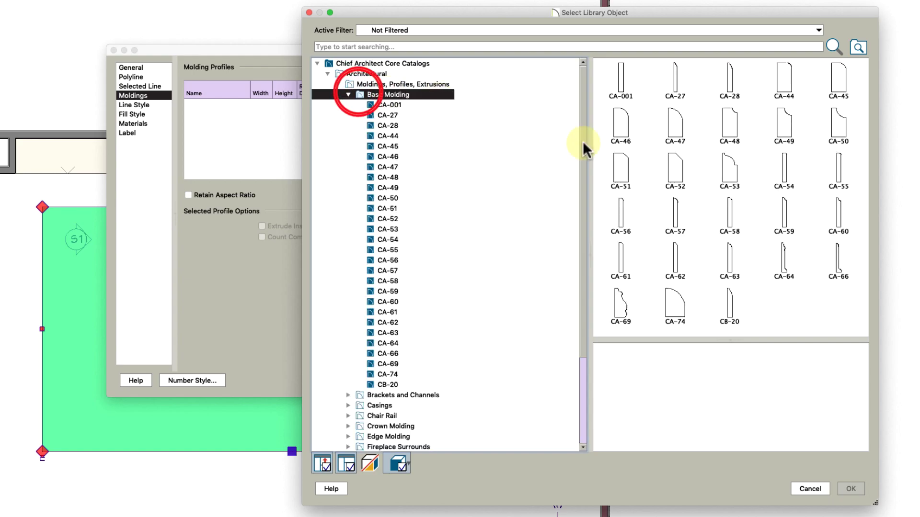
left_click(317, 63)
left_click(318, 94)
left_click(328, 104)
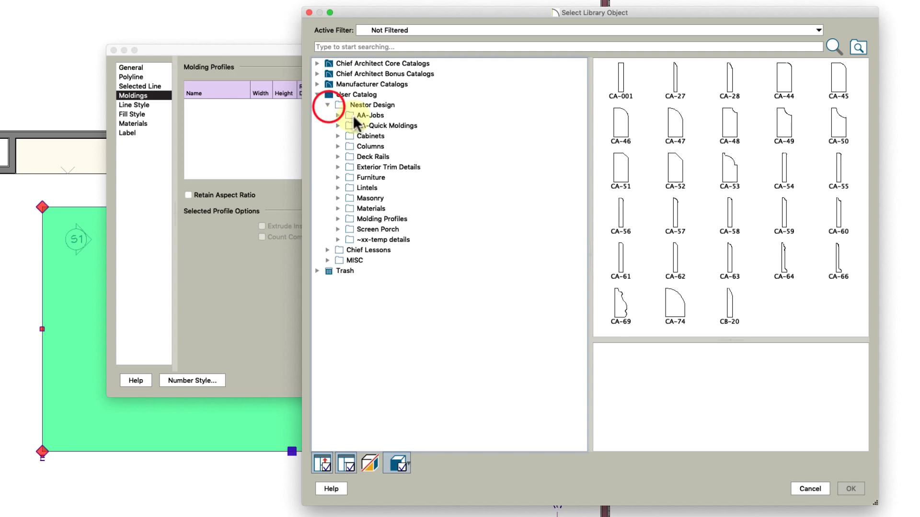
left_click(337, 219)
left_click(348, 229)
left_click(418, 250)
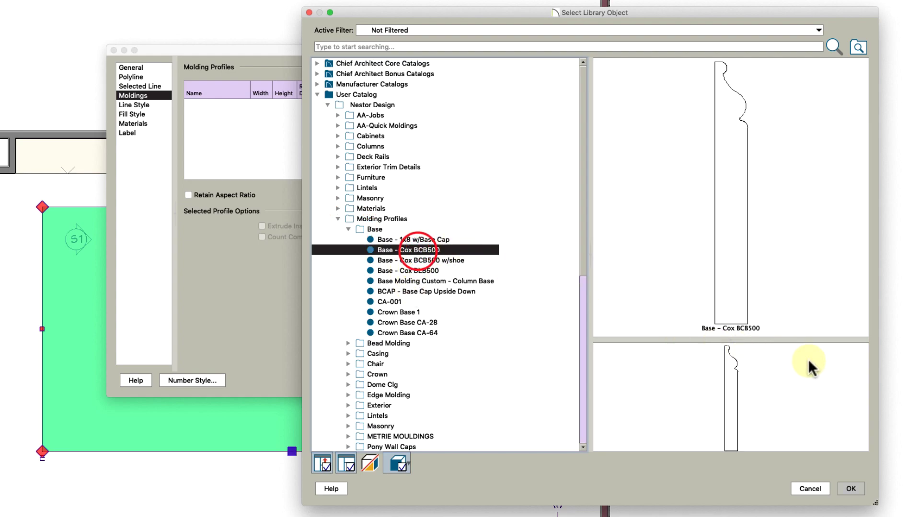
left_click(851, 489)
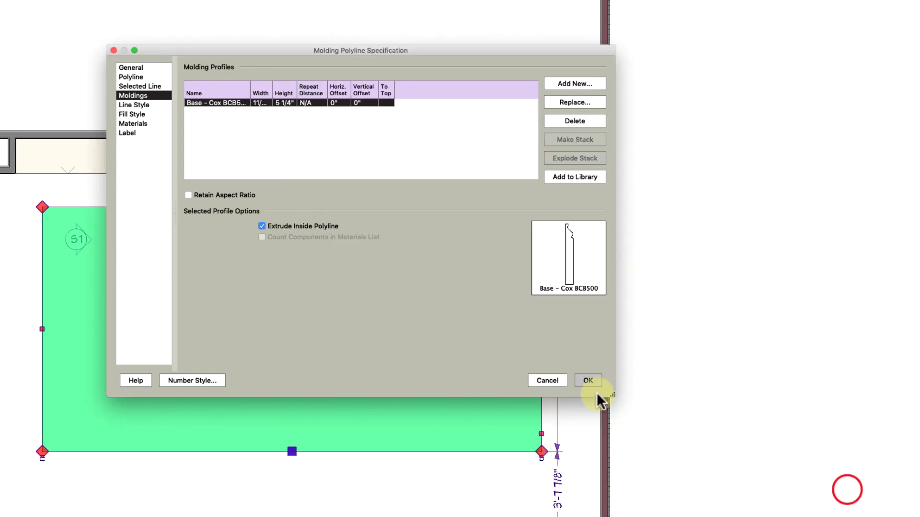
Set the width of the polyline's Base - Cox BCB500 molding to 3/4"
left_click(261, 103)
type(".75")
key("Tab")
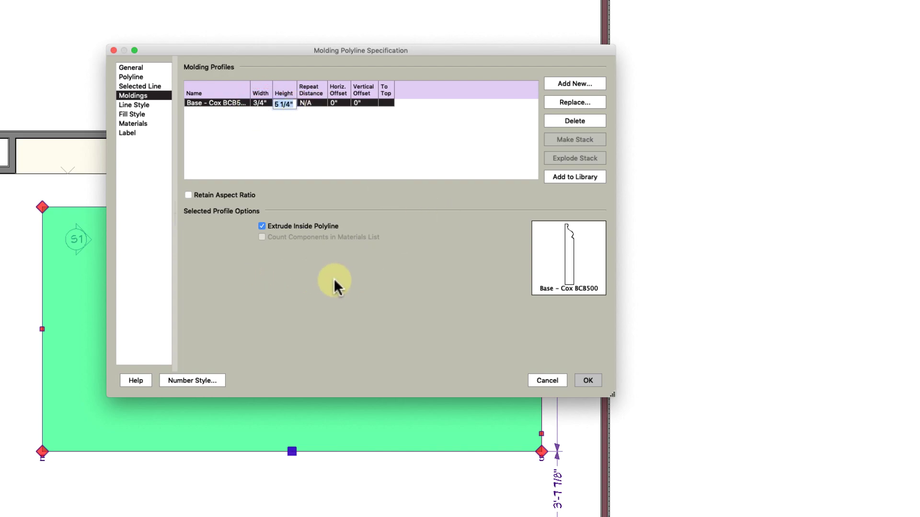
left_click(292, 225)
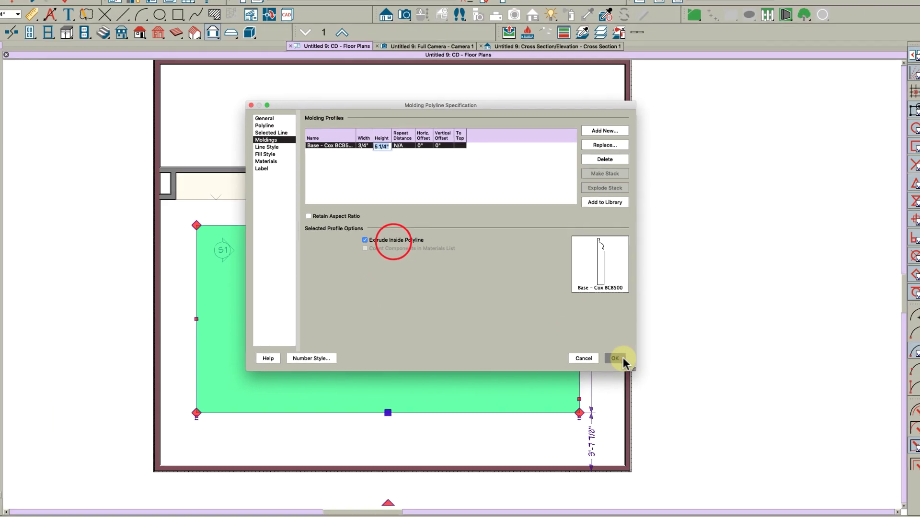
left_click(588, 381)
Break the polyline's upper edge at the closet corner and move the two segments to the door wall and the closet front
scroll(432, 207, "up", 2)
scroll(432, 207, "up", 1)
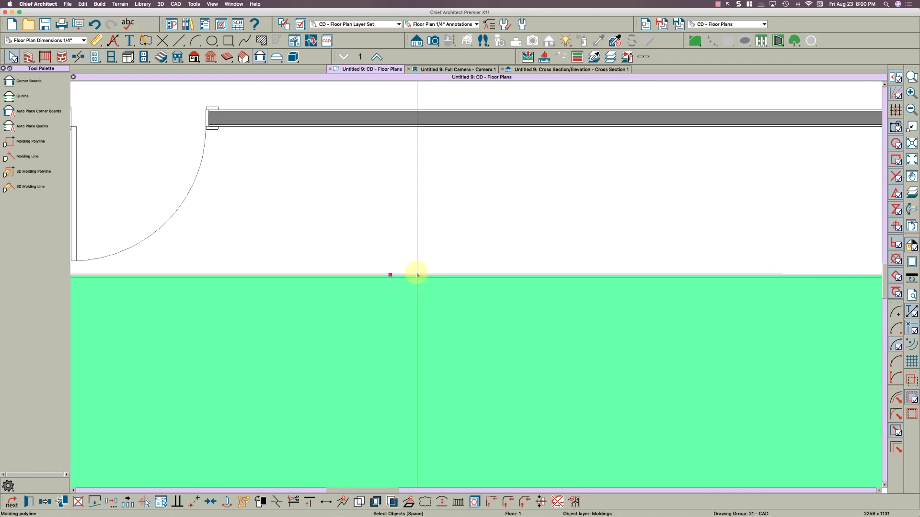
scroll(386, 275, "down", 3)
scroll(287, 275, "up", 3)
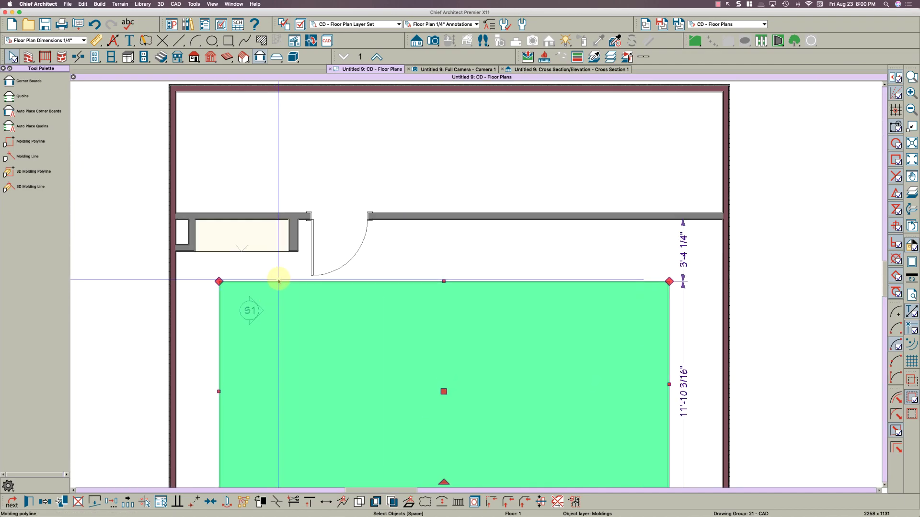
left_click(298, 279)
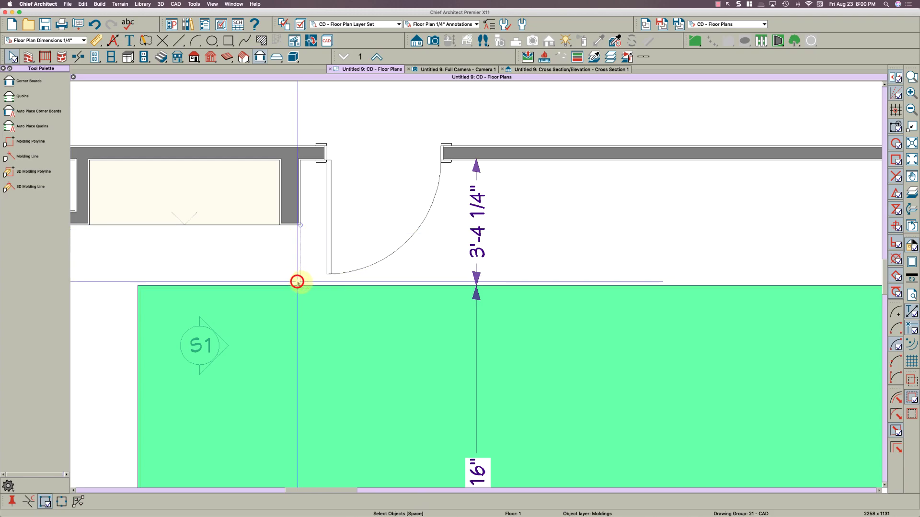
left_click(504, 286)
left_click_drag(504, 285, 493, 158)
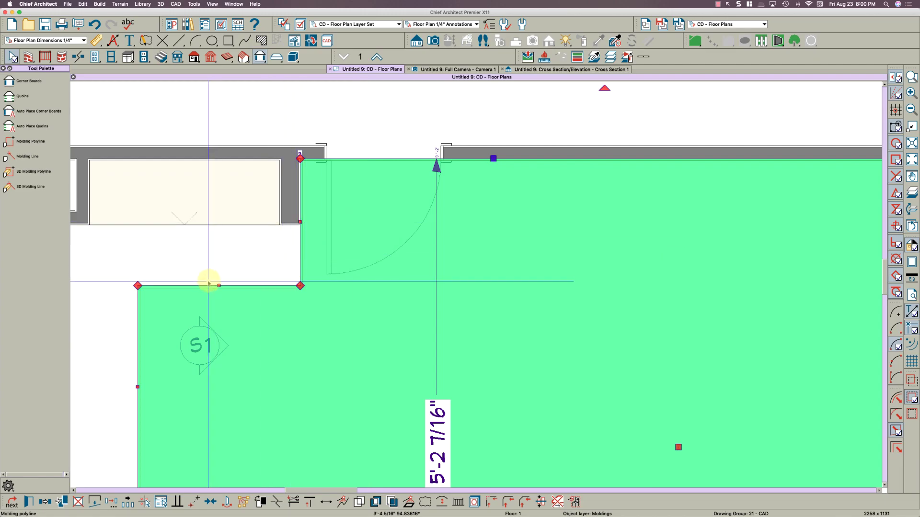
left_click_drag(219, 285, 221, 225)
Extend the molding polyline's remaining three edges out to the inside faces of the exterior walls
scroll(291, 226, "down", 3)
left_click_drag(212, 351, 176, 343)
scroll(324, 342, "down", 2)
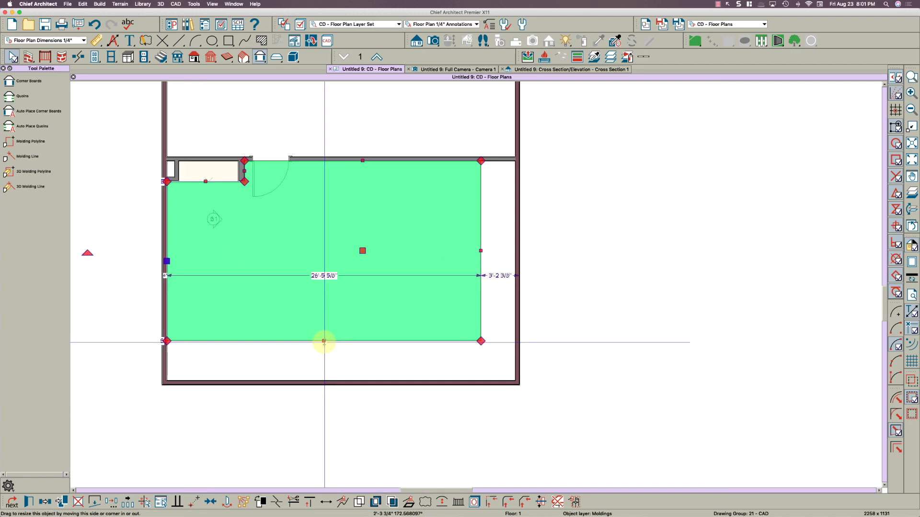
left_click_drag(323, 342, 324, 380)
left_click_drag(479, 270, 514, 270)
Break the polyline at both sides of the door casing and remove the molding from the edge across the doorway
scroll(211, 175, "up", 5)
scroll(362, 167, "up", 3)
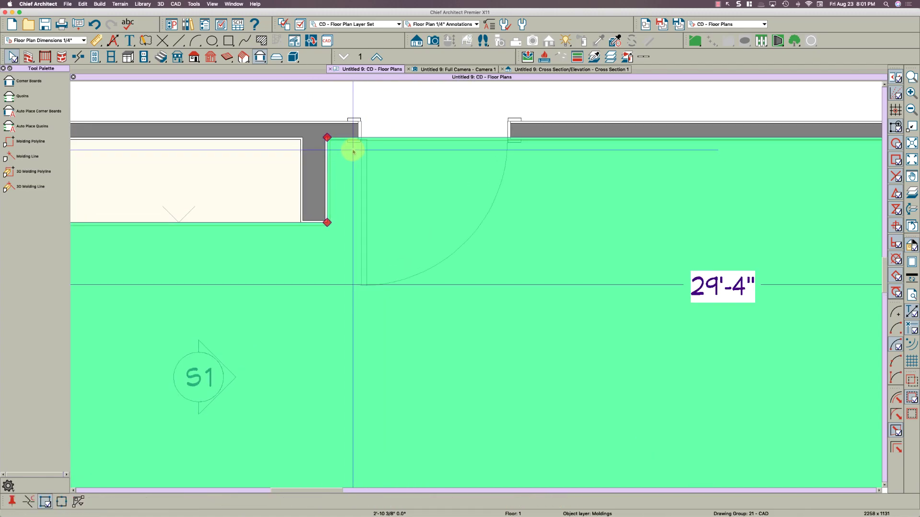
scroll(353, 148, "up", 2)
scroll(353, 149, "up", 2)
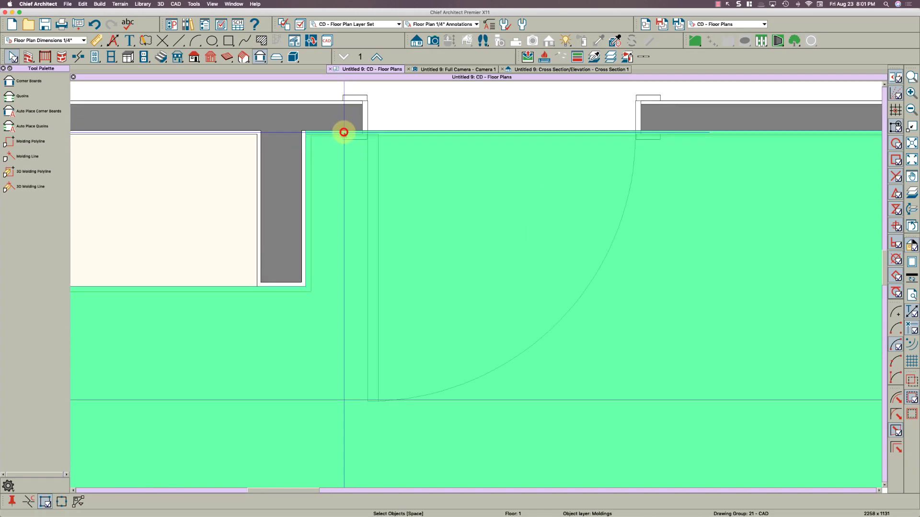
left_click(344, 132)
left_click(660, 135)
left_click(574, 134)
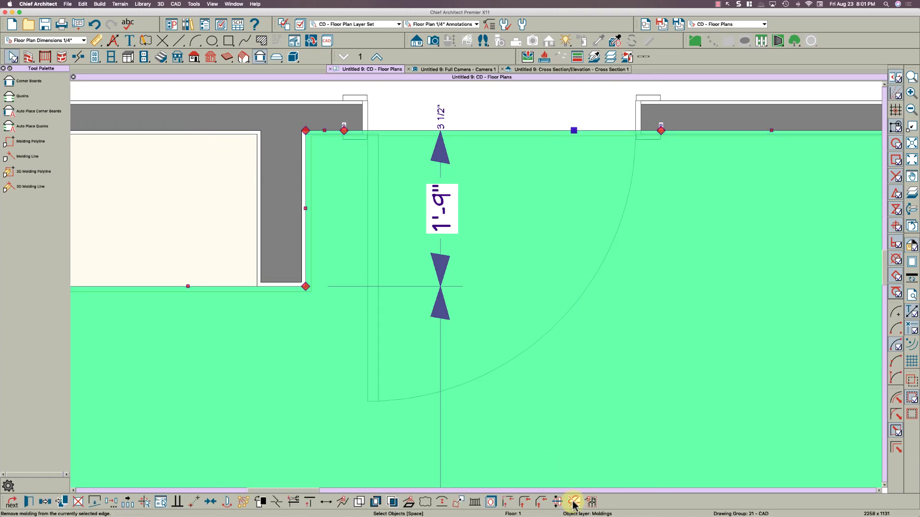
left_click(573, 502)
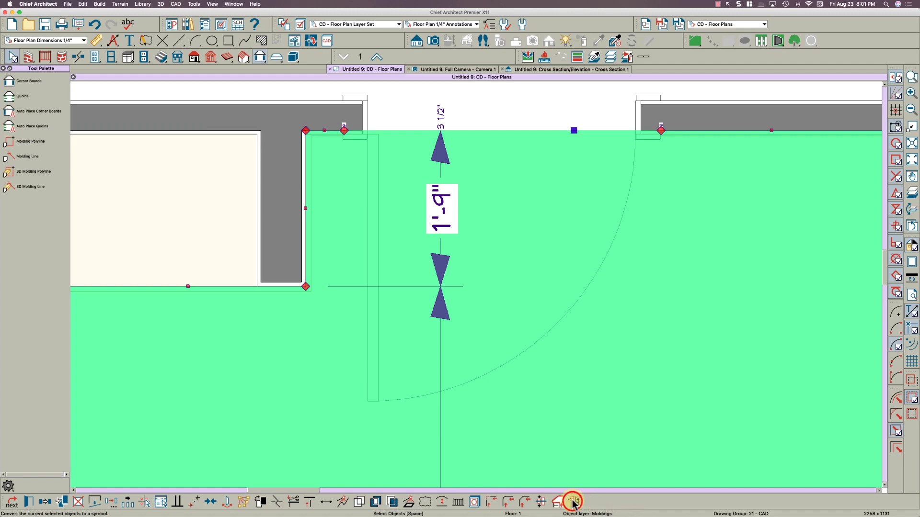
Move the polyline segments on both sides of the doorway onto the wall surface
left_click_drag(325, 130, 324, 133)
left_click_drag(772, 132, 766, 135)
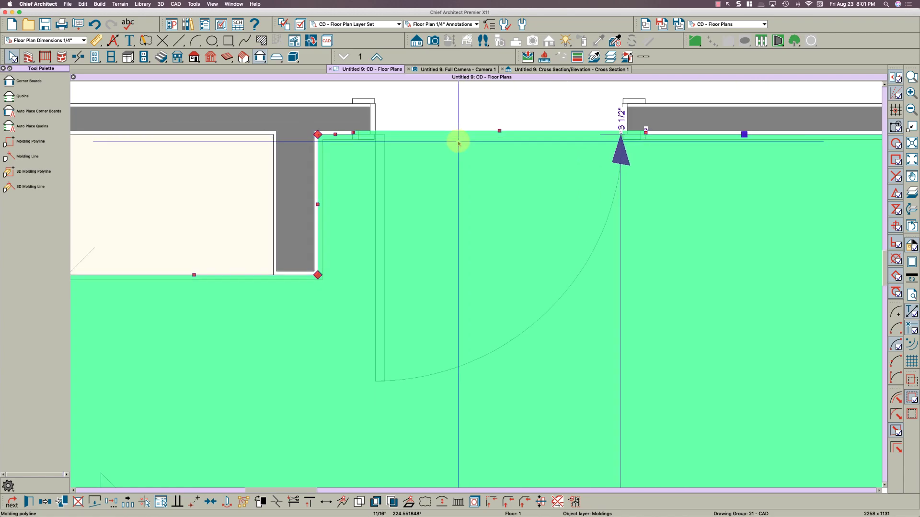
scroll(468, 147, "down", 3)
scroll(263, 210, "down", 1)
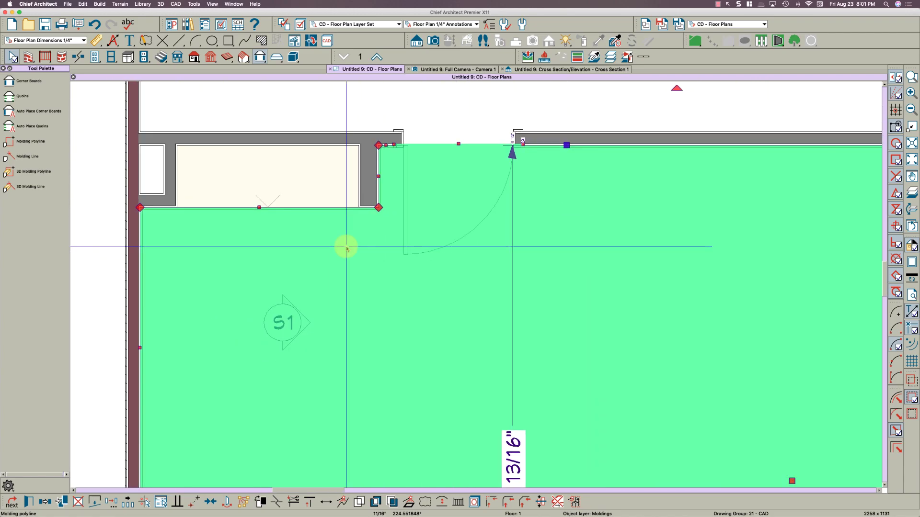
Inspect the base molding around the closet and the doorway in the camera view
left_click(456, 71)
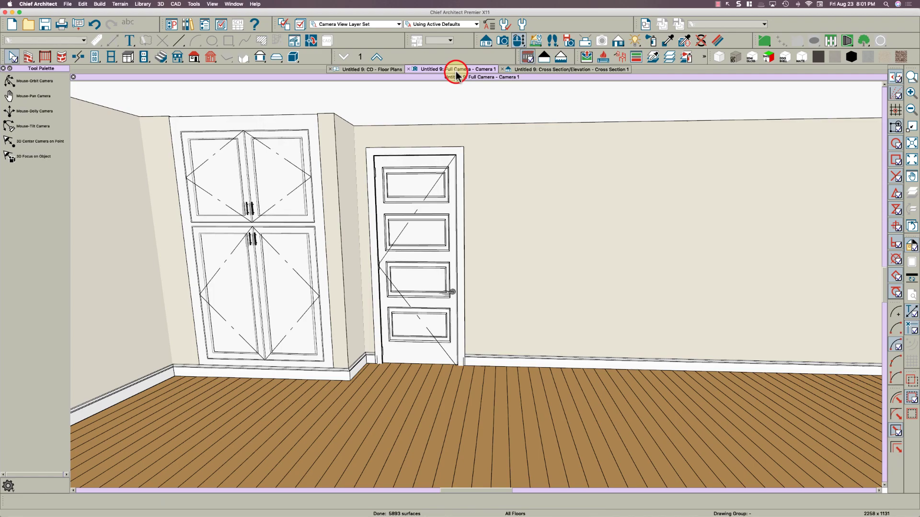
mouse_move(354, 385)
left_mouse_down()
mouse_move(362, 376)
mouse_move(354, 385)
left_mouse_up()
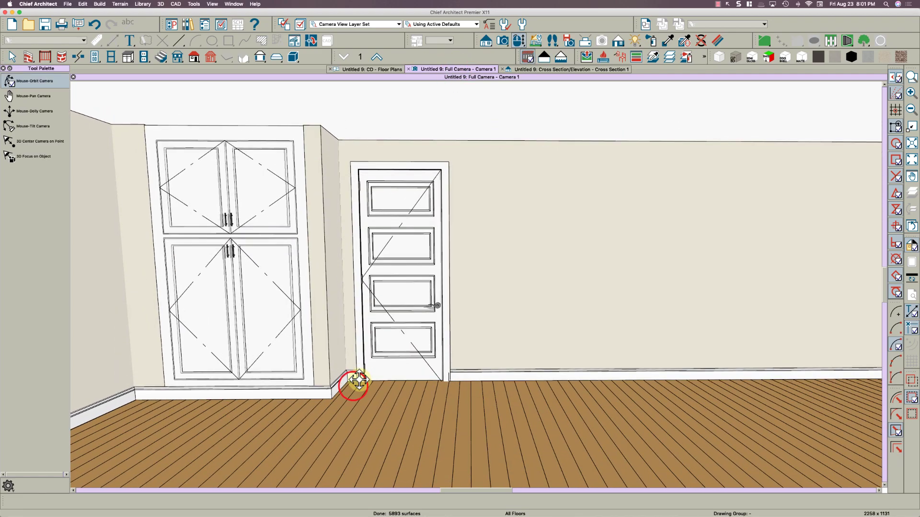
scroll(201, 405, "up", 2)
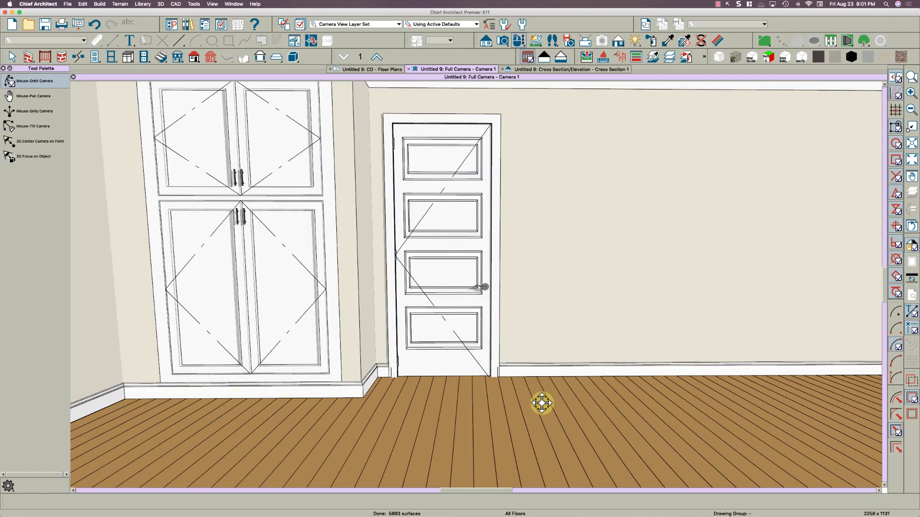
left_click_drag(542, 404, 618, 392)
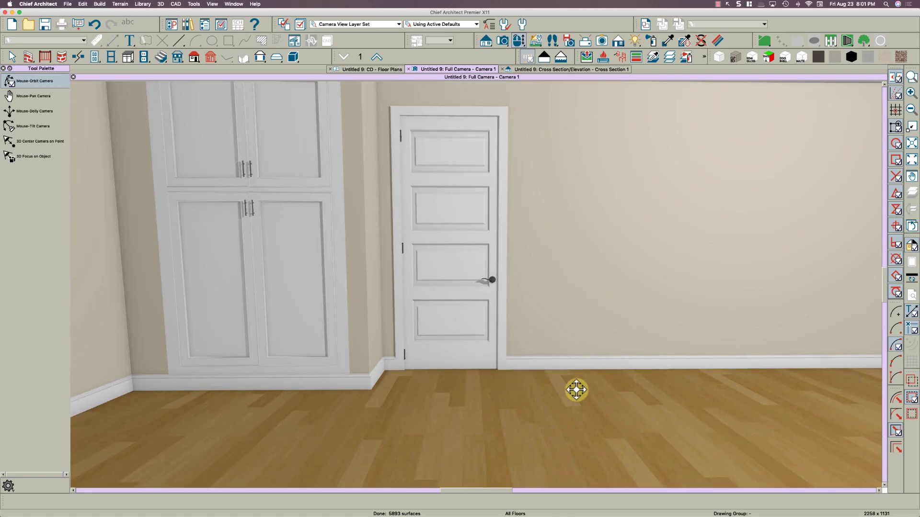
left_click_drag(556, 396, 532, 387)
key("space")
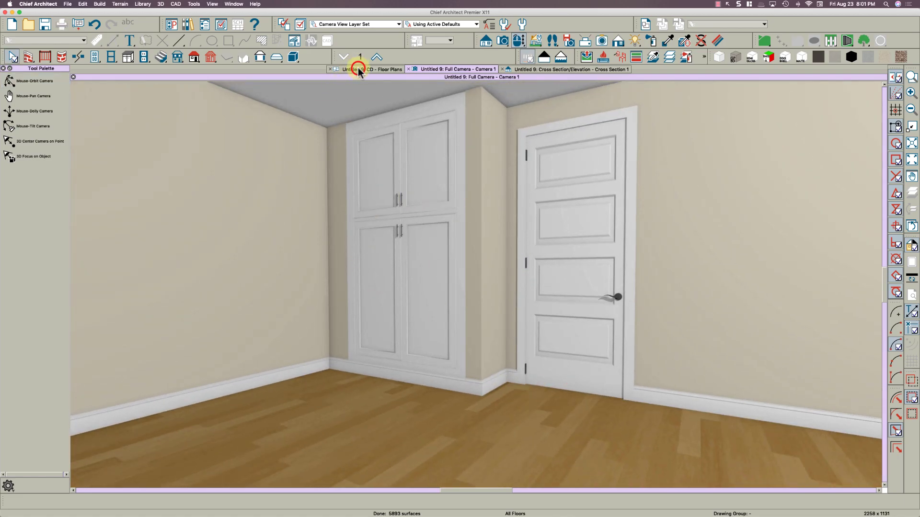
From the floor plan, create an elevation view facing the closet and door wall
left_click(358, 70)
key("c")
key("s")
mouse_move(316, 291)
left_mouse_down()
mouse_move(317, 154)
mouse_move(318, 163)
left_mouse_up()
scroll(419, 280, "up", 3)
scroll(419, 280, "up", 3)
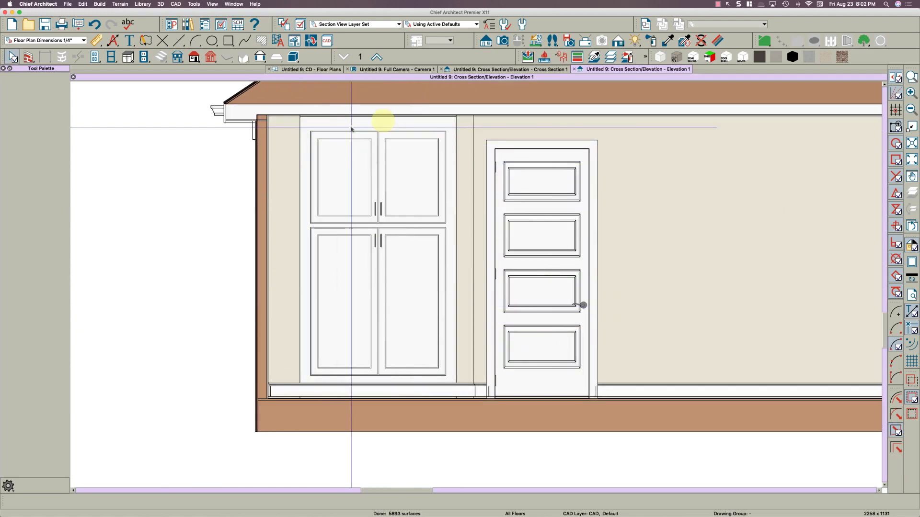
Draw a 3D molding line up, across and down around the closet cabinet, about 4'-7" wide
left_click(259, 58)
left_click(100, 407)
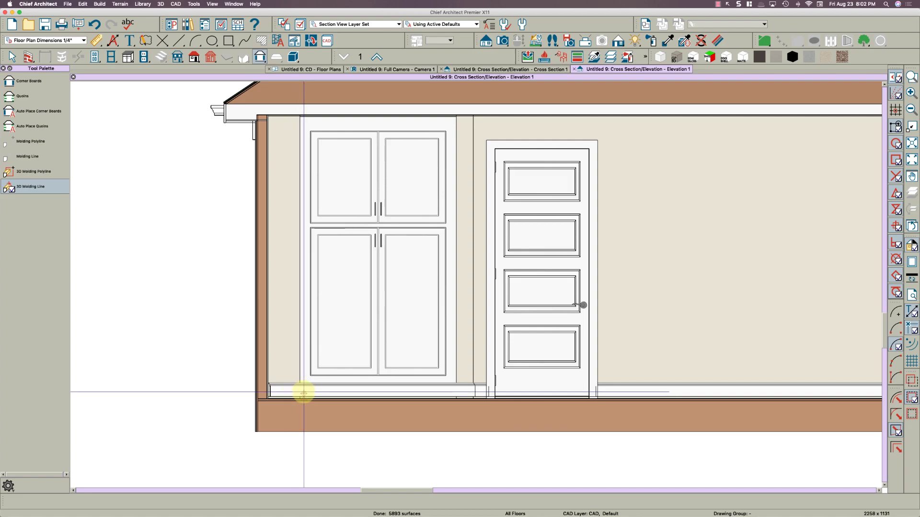
mouse_move(306, 393)
left_mouse_down()
mouse_move(307, 126)
mouse_move(446, 127)
left_mouse_up()
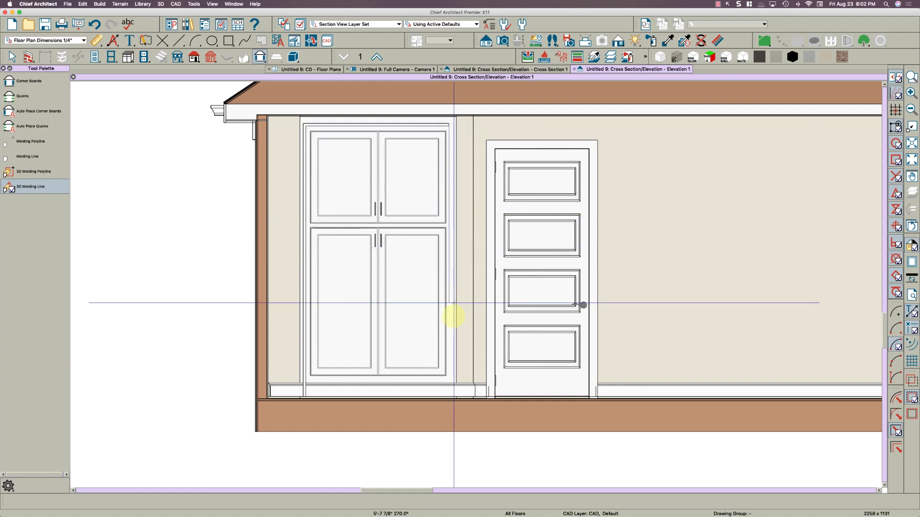
left_click_drag(448, 415, 449, 399)
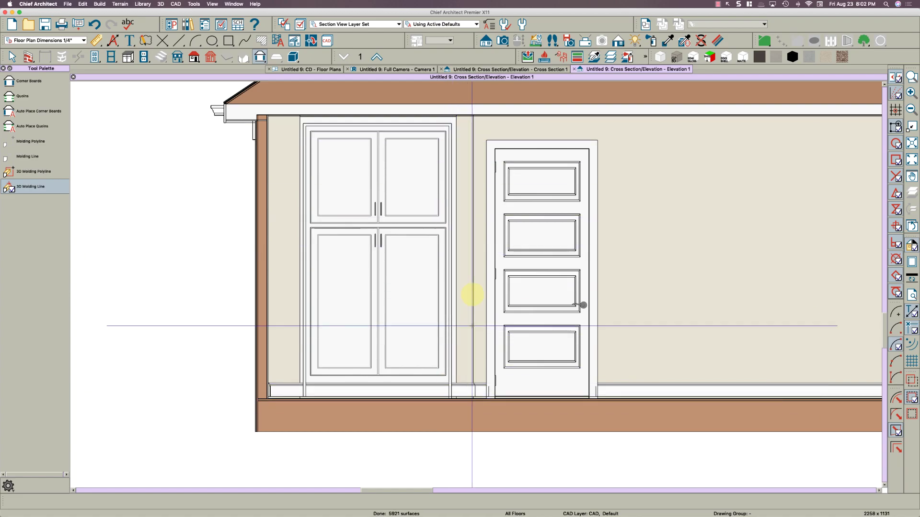
key("space")
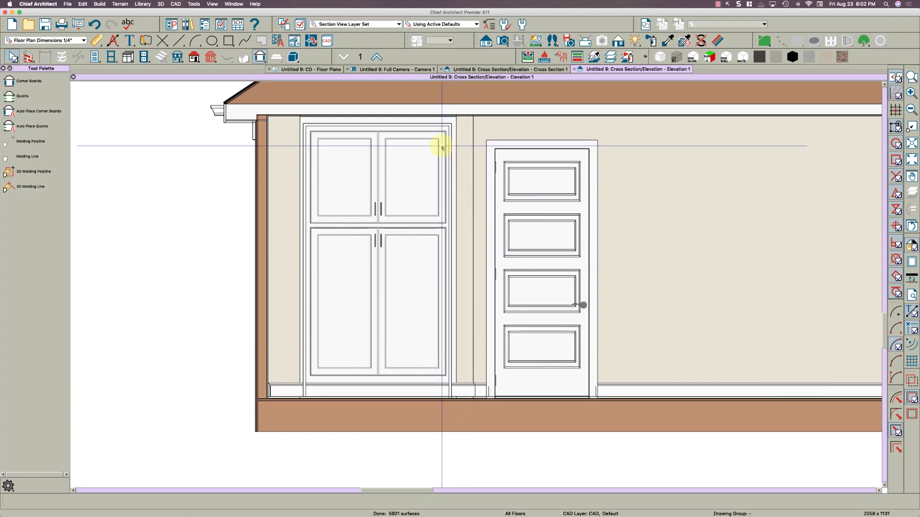
Replace the default profile of the closet's 3D molding line with Base - Cox BCB500 from the user catalog
left_click(305, 161)
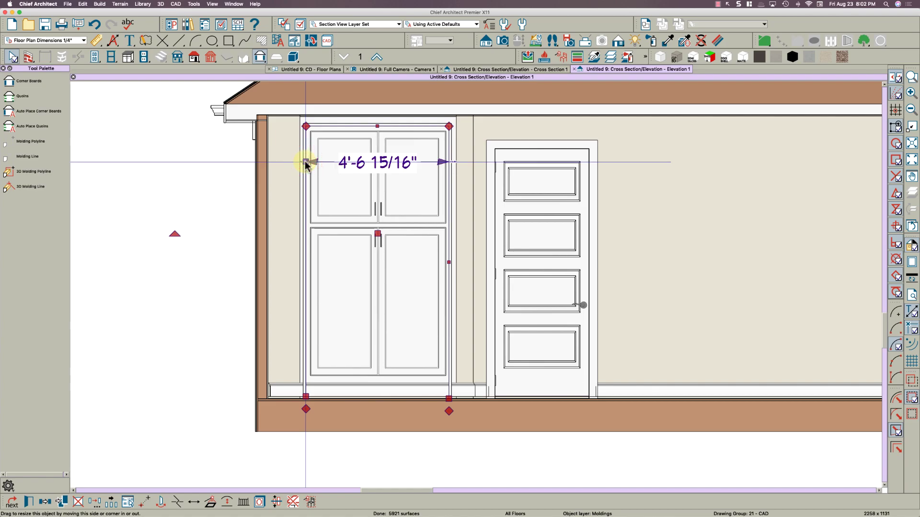
double_click(305, 163)
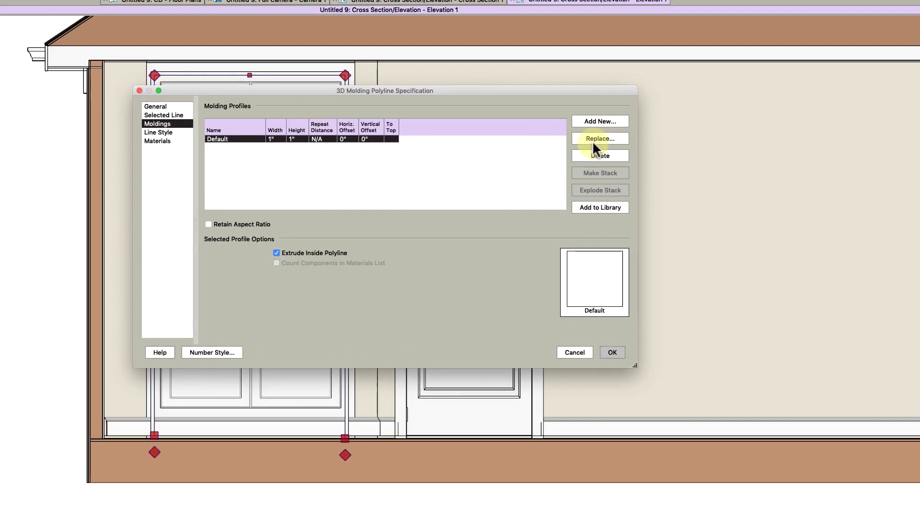
left_click(636, 175)
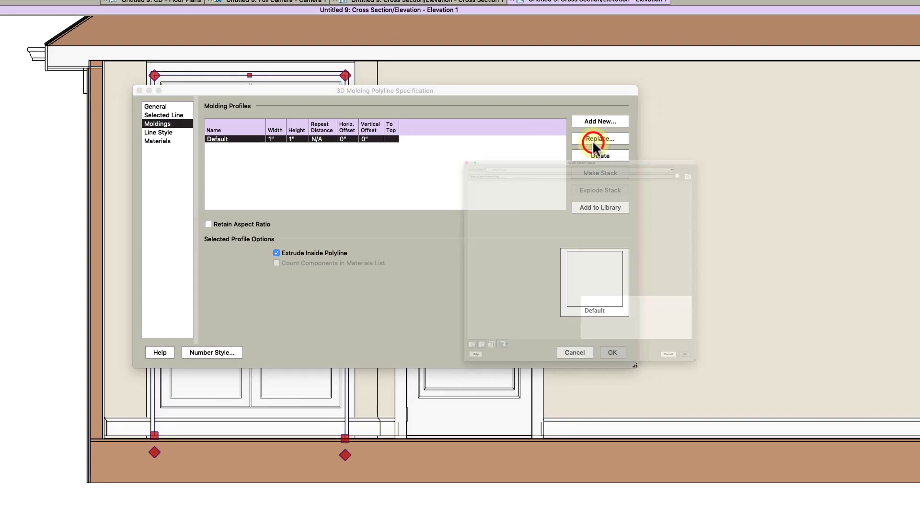
left_click(327, 111)
left_click(337, 120)
left_click(347, 227)
left_click(356, 236)
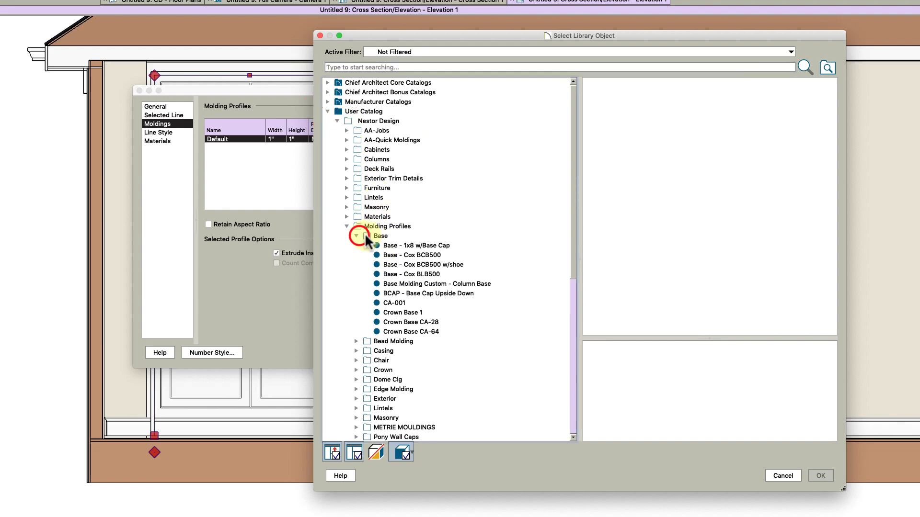
left_click(417, 255)
left_click(820, 473)
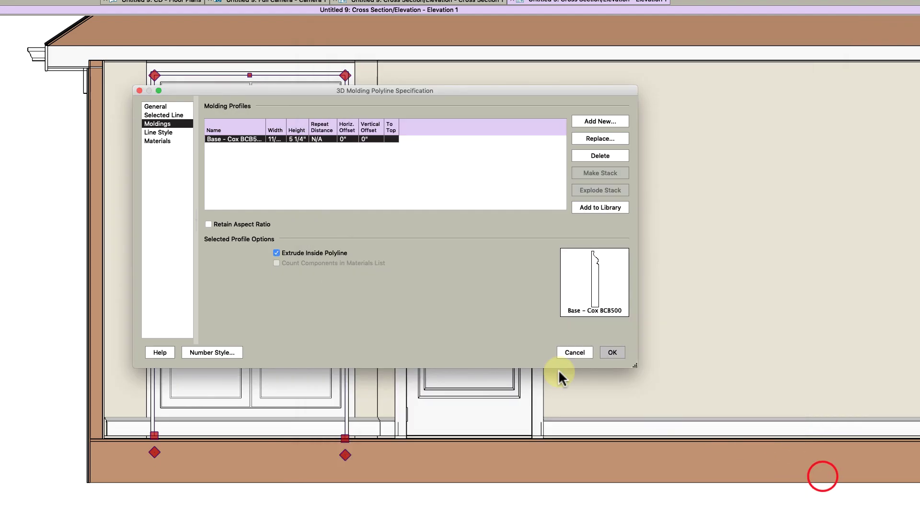
Set the width of the Base - Cox BCB500 profile to 3/4" and turn off Extrude Inside Polyline
left_click(276, 139)
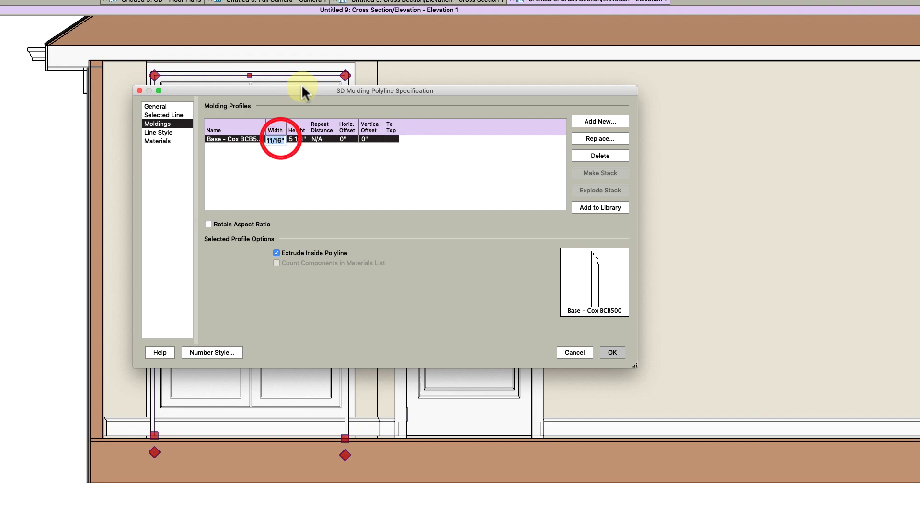
type(".75")
key("Tab")
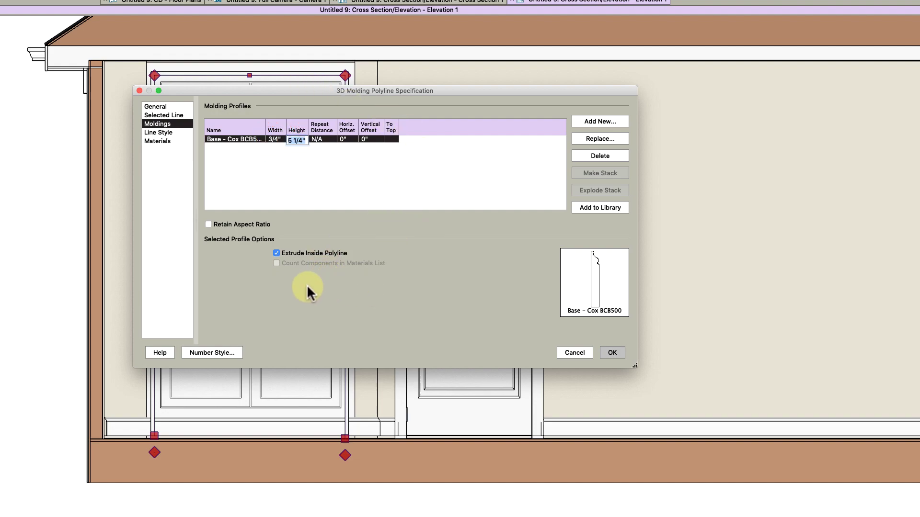
left_click(287, 253)
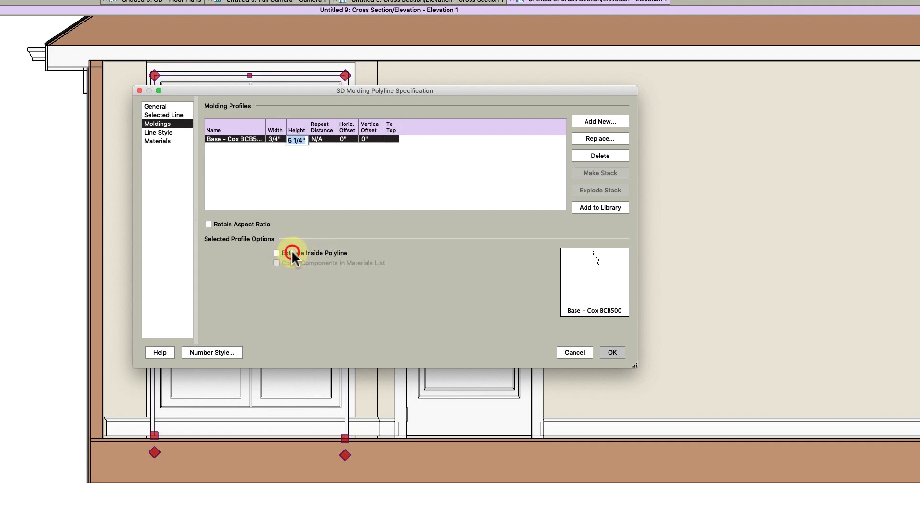
left_click(608, 353)
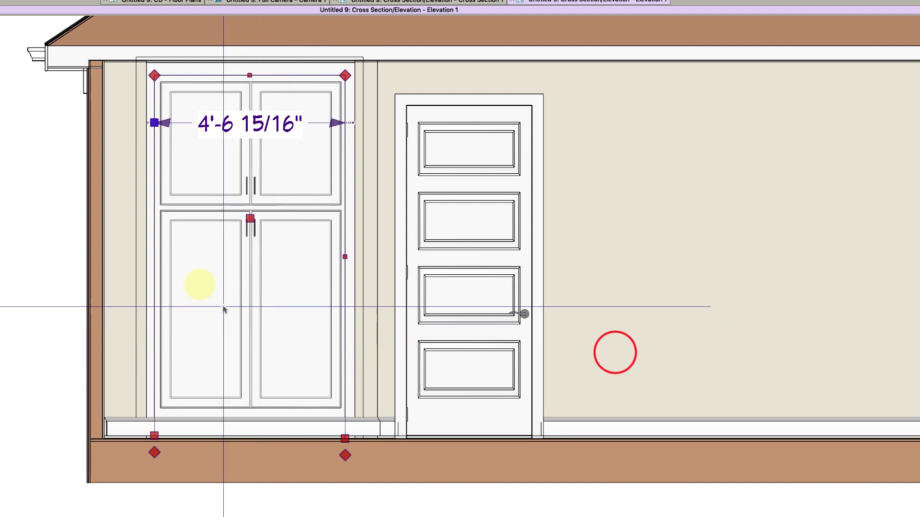
Reopen the closet molding line's specification and turn Extrude Inside Polyline back on
scroll(194, 273, "up", 1)
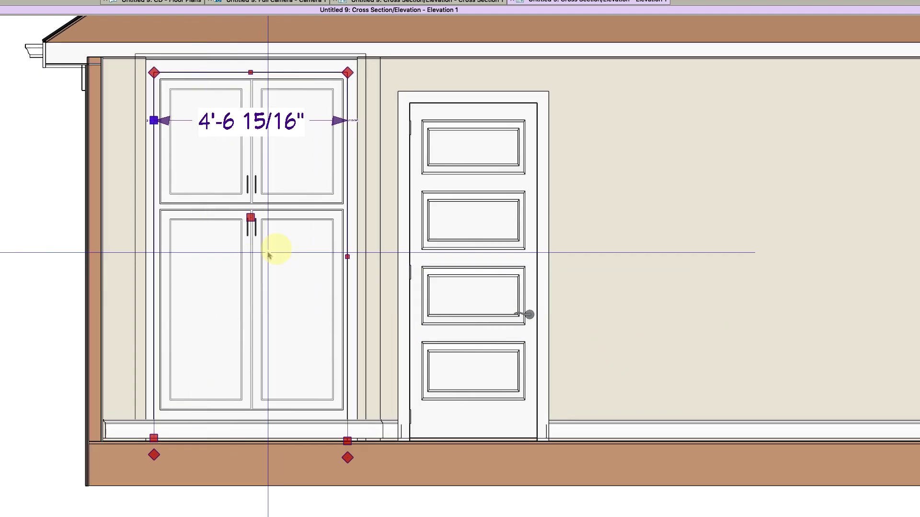
double_click(373, 421)
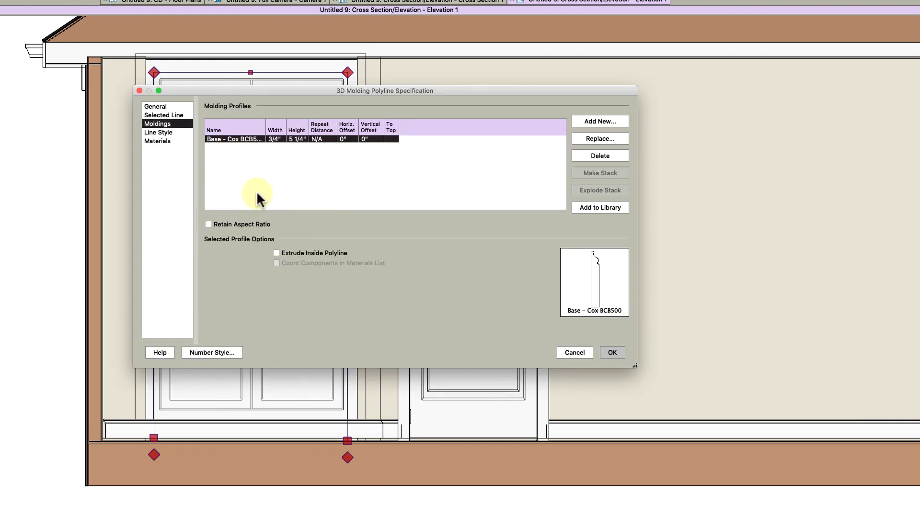
left_click(287, 257)
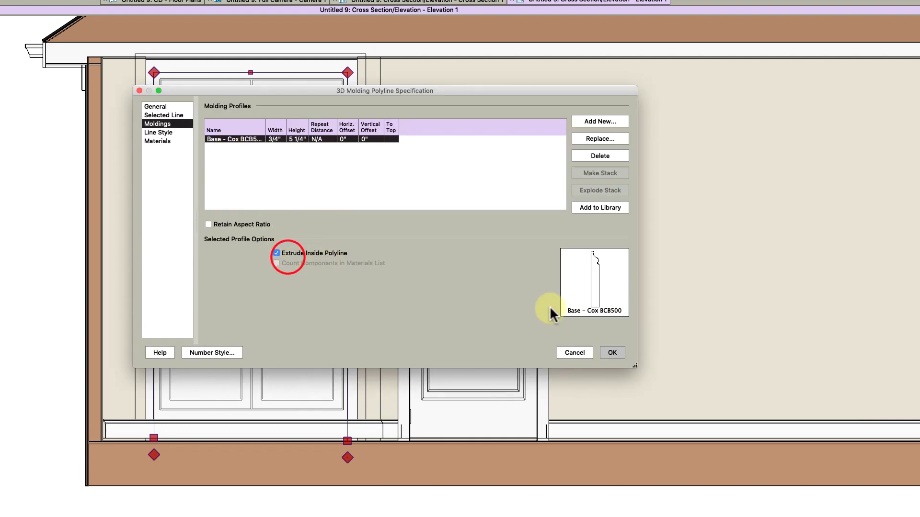
left_click(613, 353)
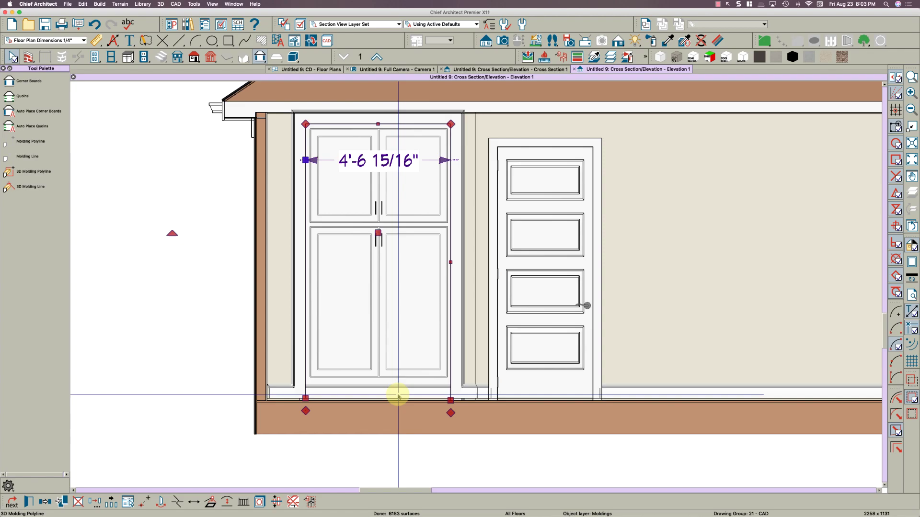
Lower the top edge of the closet's molding line to sit just above the upper cabinet doors
scroll(378, 126, "up", 5)
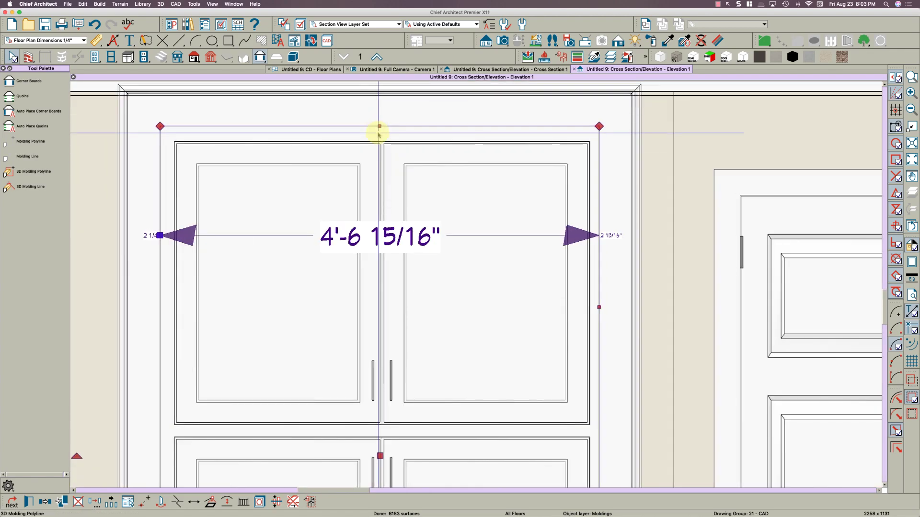
left_click_drag(379, 127, 377, 134)
scroll(317, 148, "down", 3)
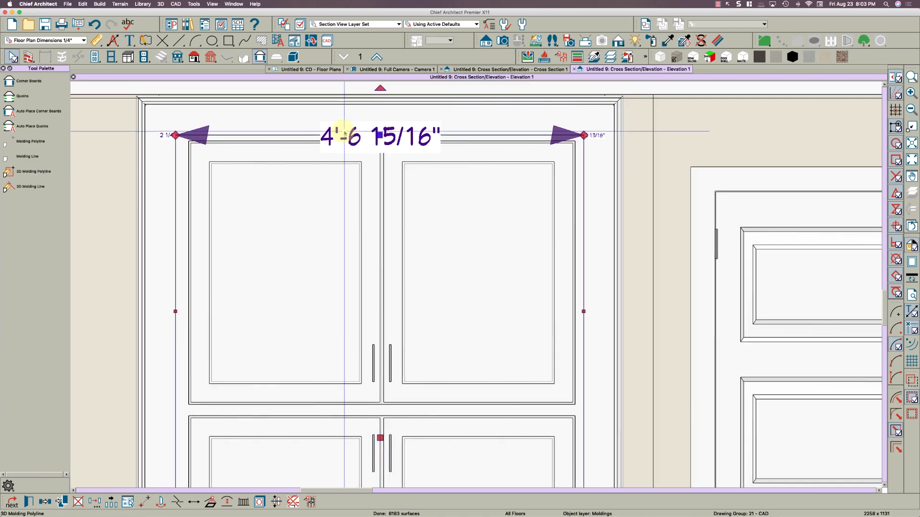
scroll(333, 105, "up", 2)
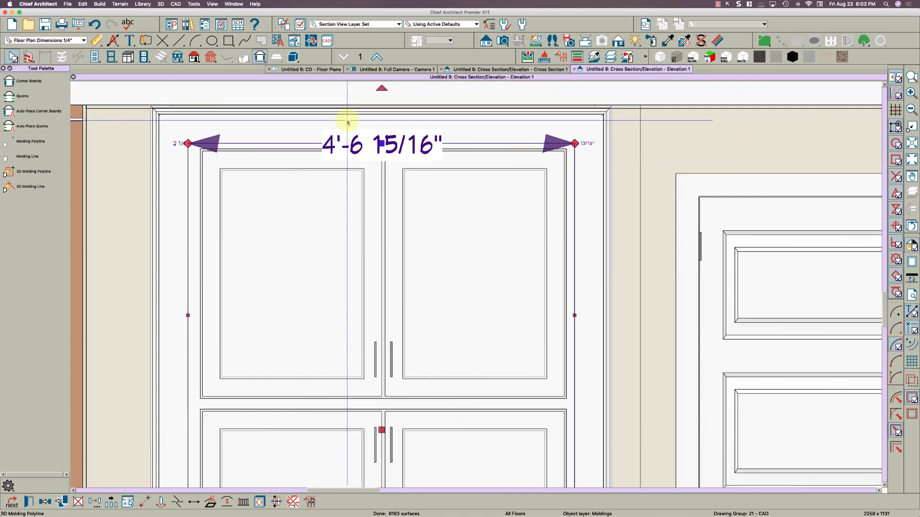
left_click_drag(378, 143, 379, 146)
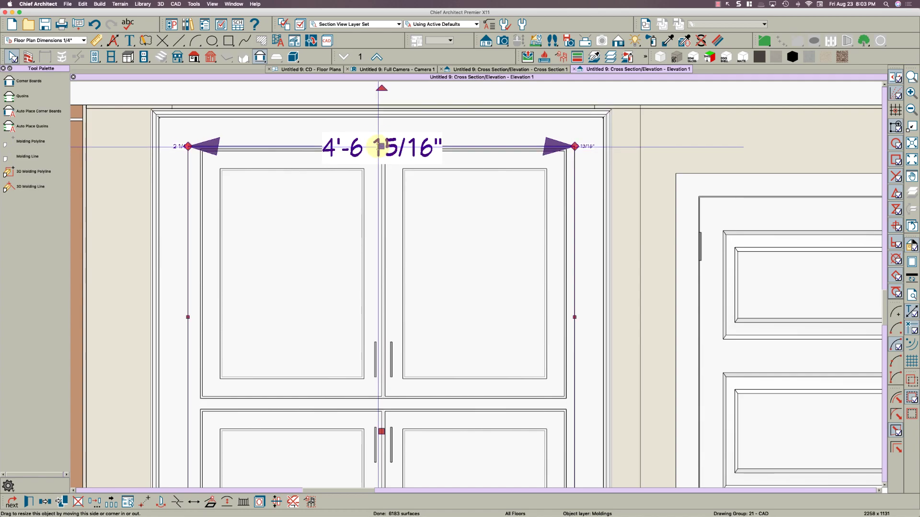
scroll(379, 146, "down", 2)
scroll(493, 329, "down", 1)
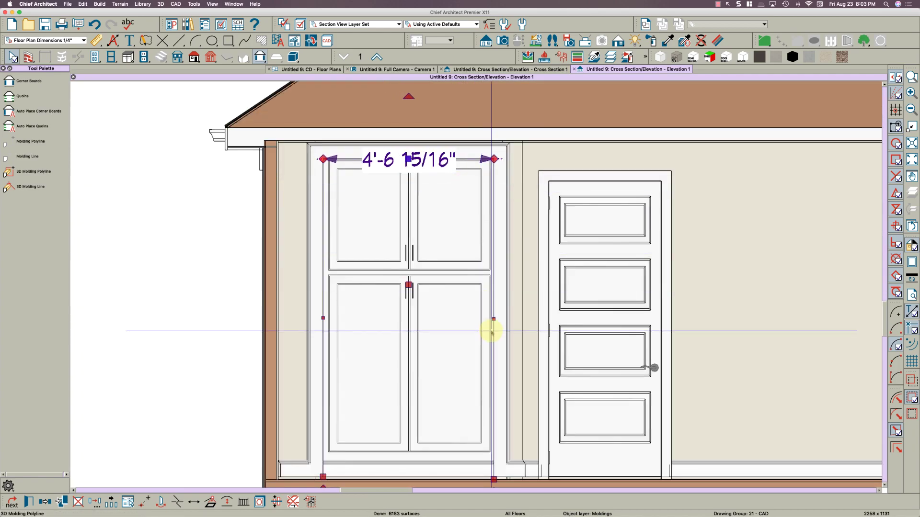
Pull both vertical edges of the closet's molding line inward toward the cabinet doors, to a width of 4'-5 1/2"
scroll(493, 326, "up", 3)
scroll(492, 325, "up", 2)
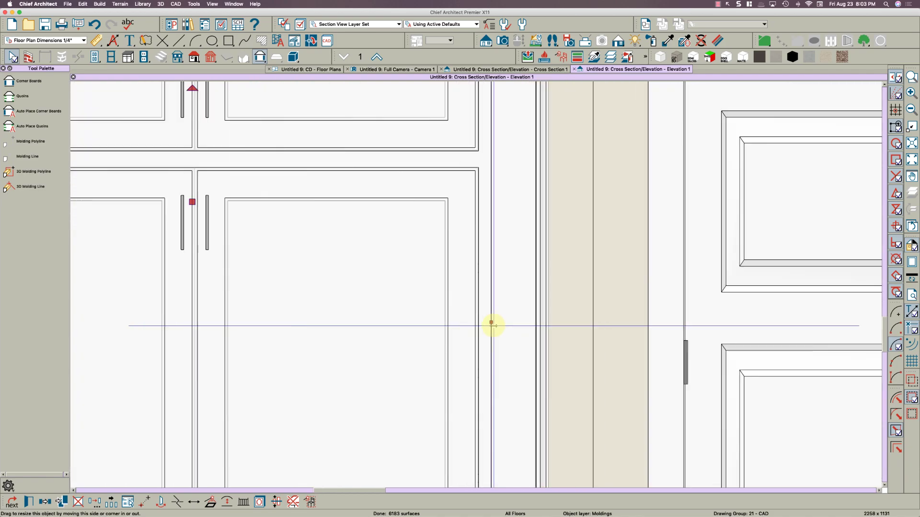
left_click_drag(492, 322, 484, 323)
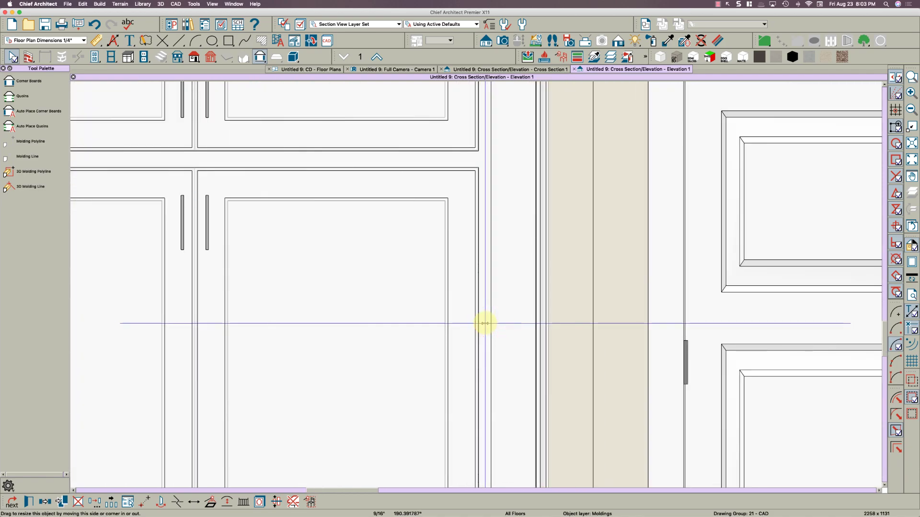
scroll(501, 288, "down", 4)
scroll(317, 291, "up", 3)
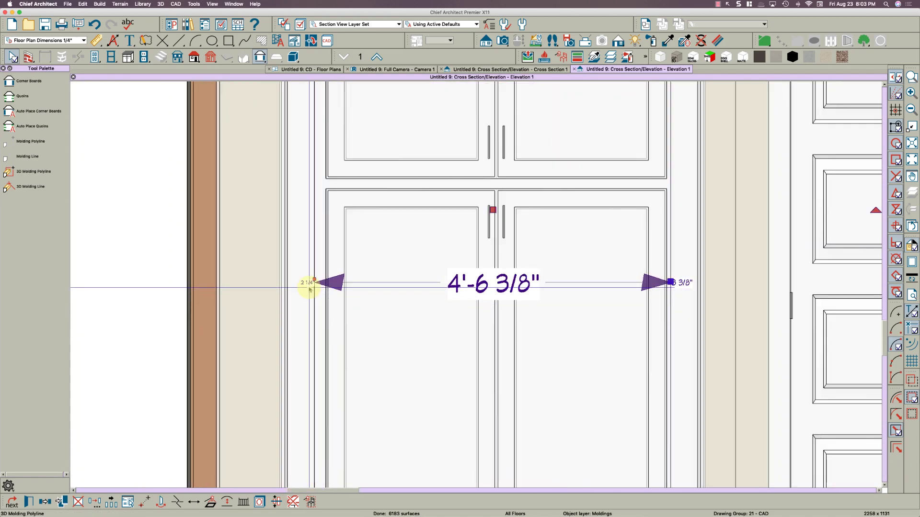
left_click_drag(316, 278, 322, 278)
scroll(328, 246, "down", 5)
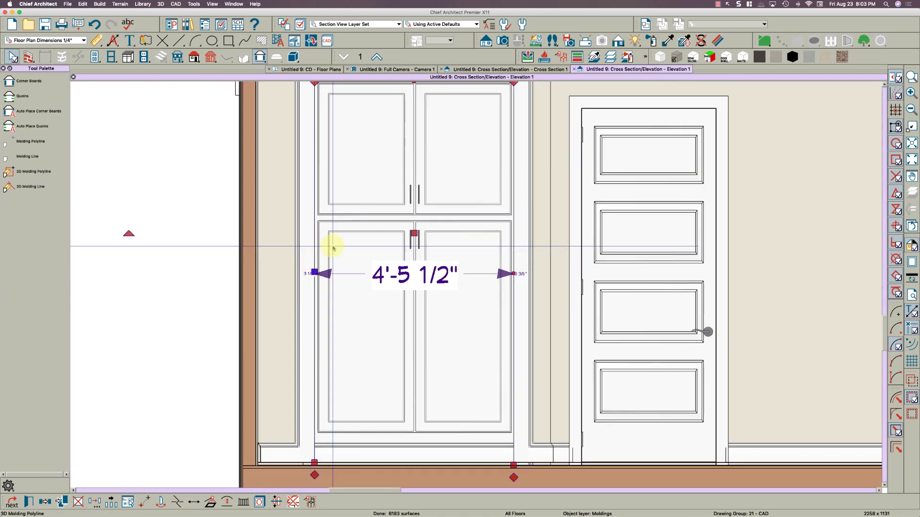
scroll(365, 324, "up", 2)
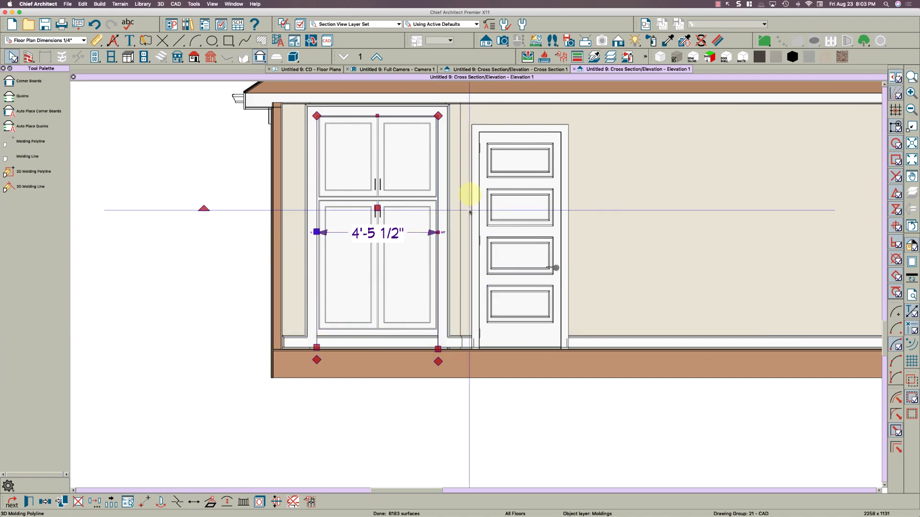
Examine the closet trim and the base molding running across its foot in the camera view
left_click(403, 72)
left_click_drag(441, 371, 330, 406)
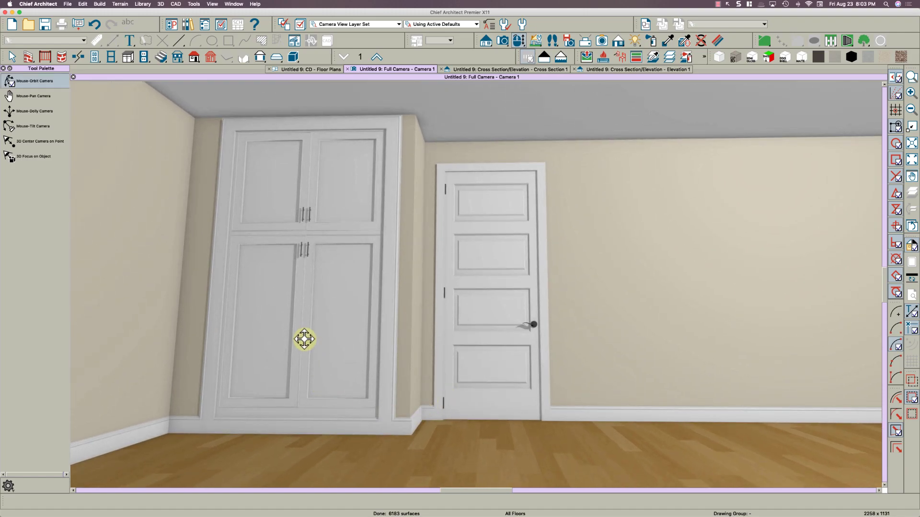
left_click_drag(304, 339, 314, 349)
middle_click_drag(314, 349, 401, 399)
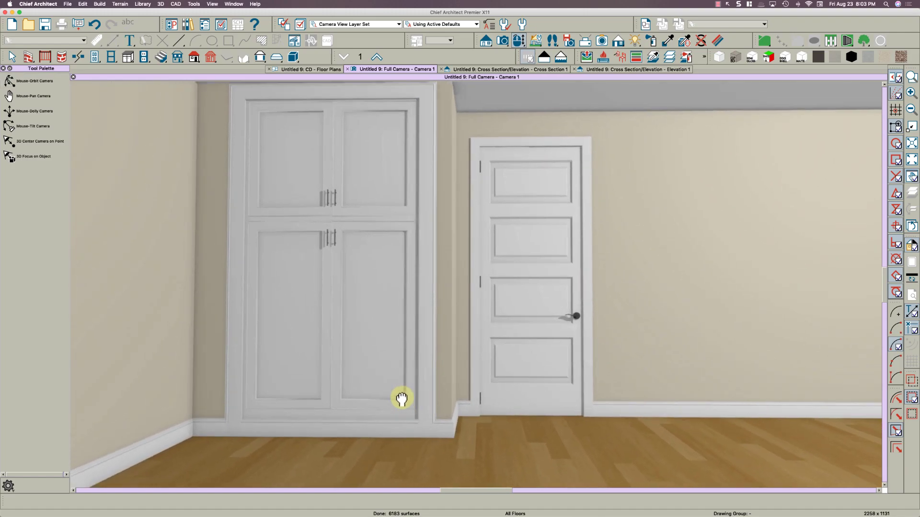
mouse_move(470, 423)
left_mouse_down()
mouse_move(445, 427)
mouse_move(463, 413)
left_mouse_up()
scroll(489, 420, "up", 2)
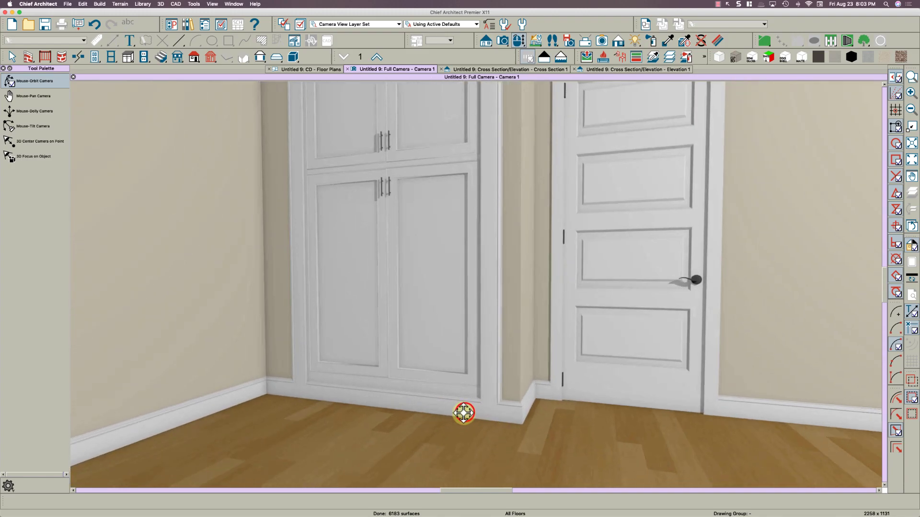
scroll(425, 413, "up", 1)
key("space")
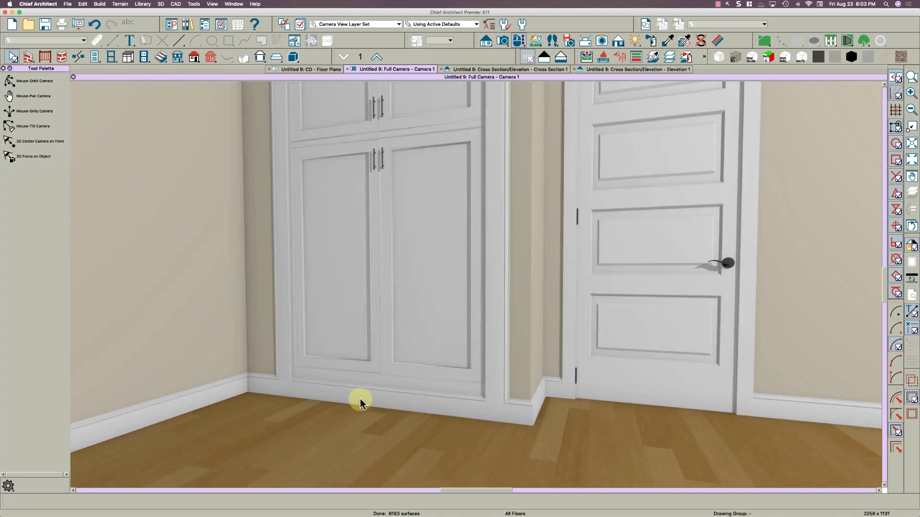
left_click(360, 402)
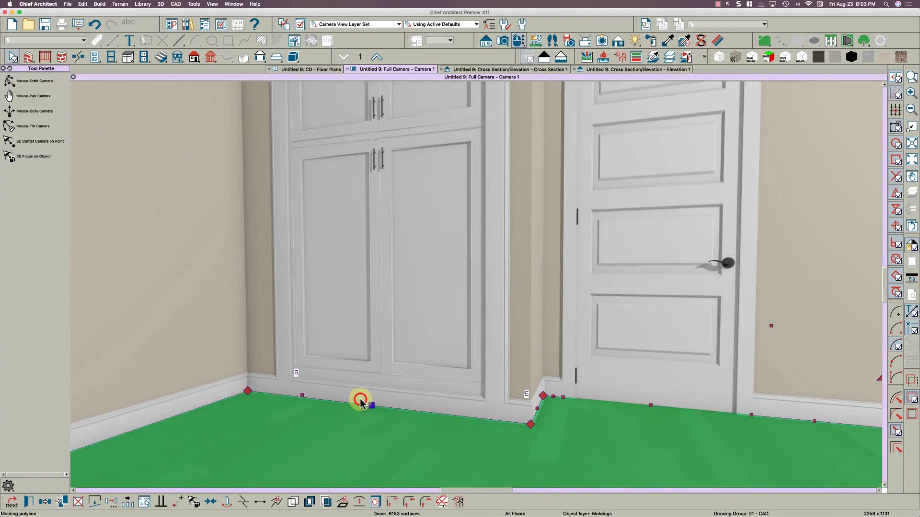
key("Escape")
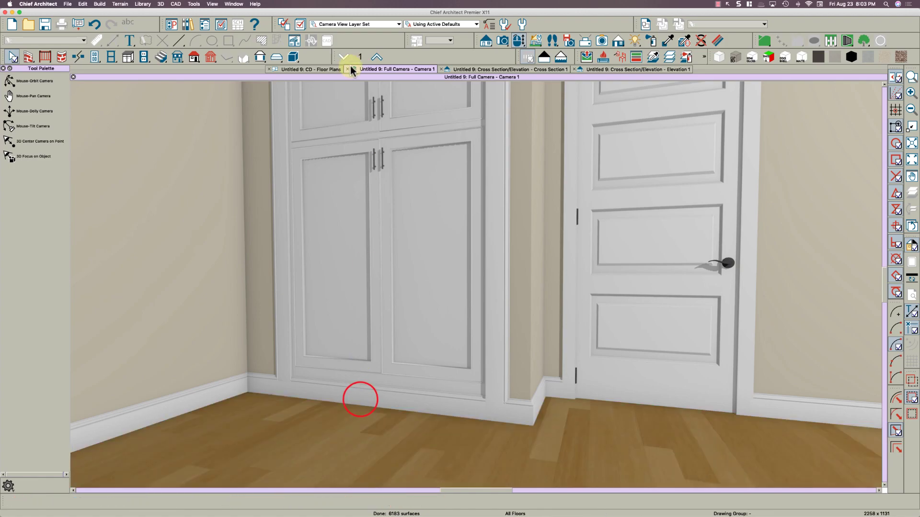
In the floor plan, pull the base molding polyline's edge along the closet front about 2 1/16" into the room
left_click(315, 71)
scroll(164, 206, "up", 3)
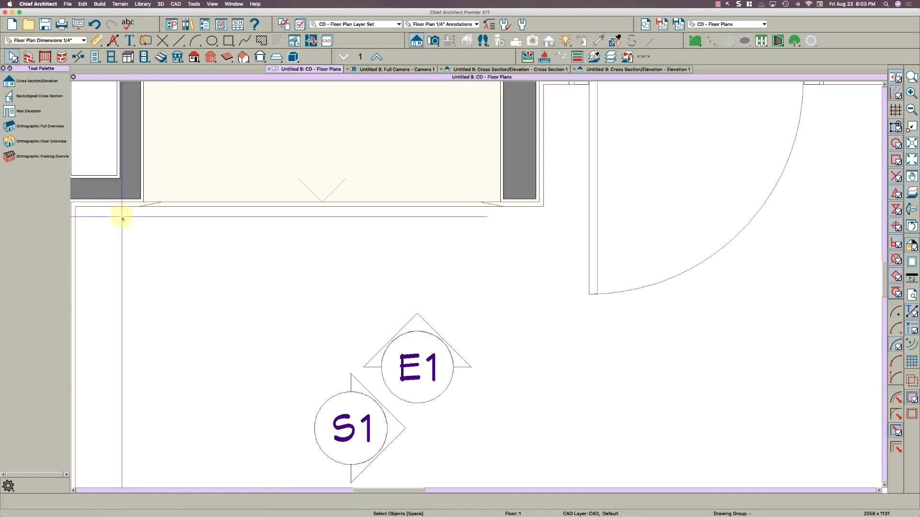
left_click(117, 204)
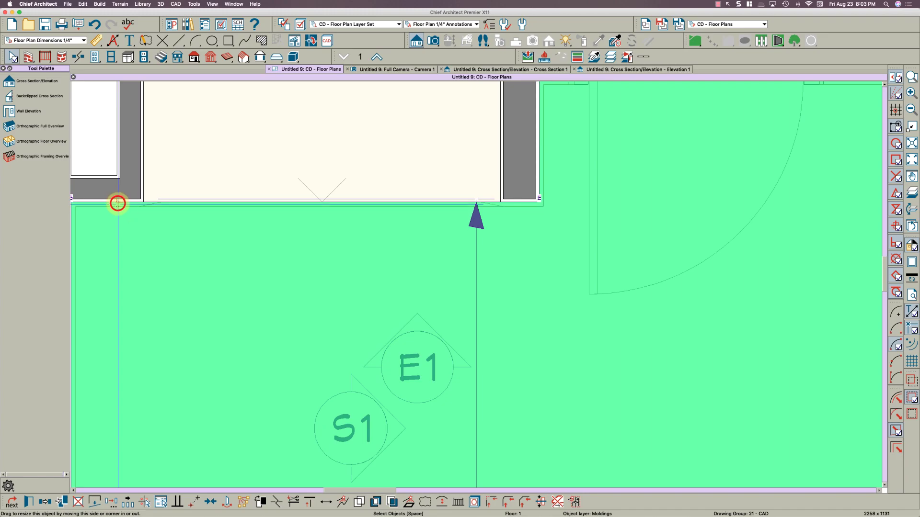
left_click_drag(117, 204, 134, 219)
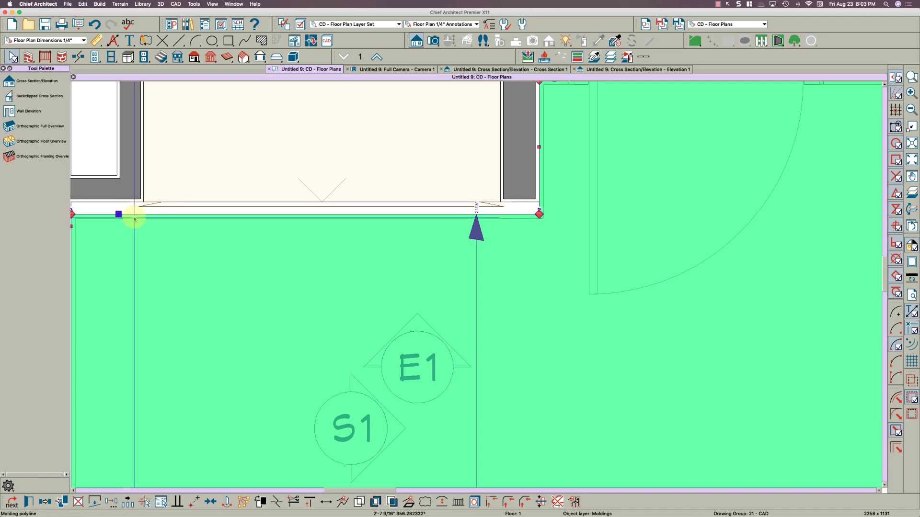
scroll(134, 219, "up", 2)
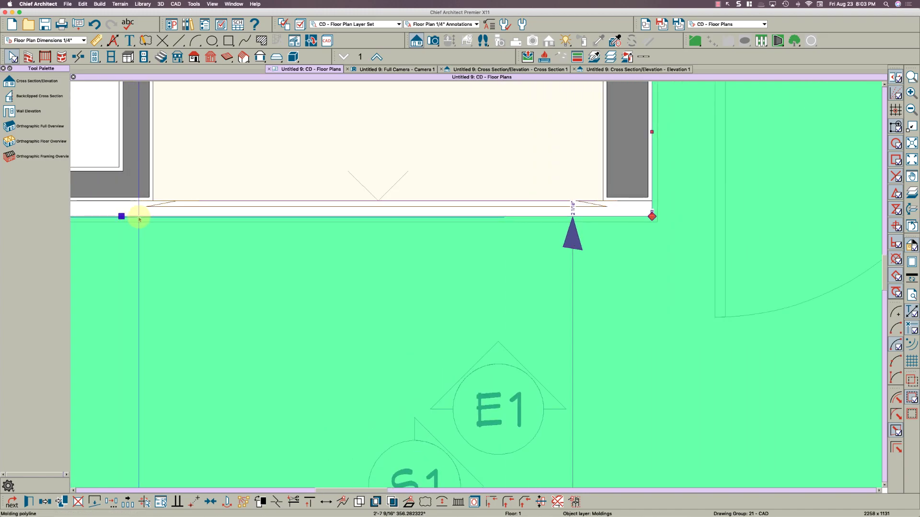
Break the pulled-out edge near both ends of the closet front and remove the molding from the segment between the breaks
left_click_drag(138, 218, 126, 216)
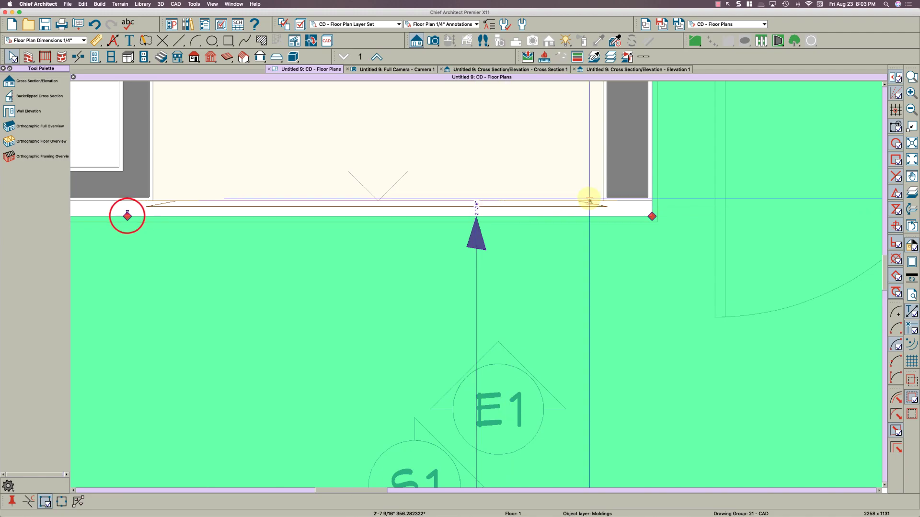
left_click(624, 217)
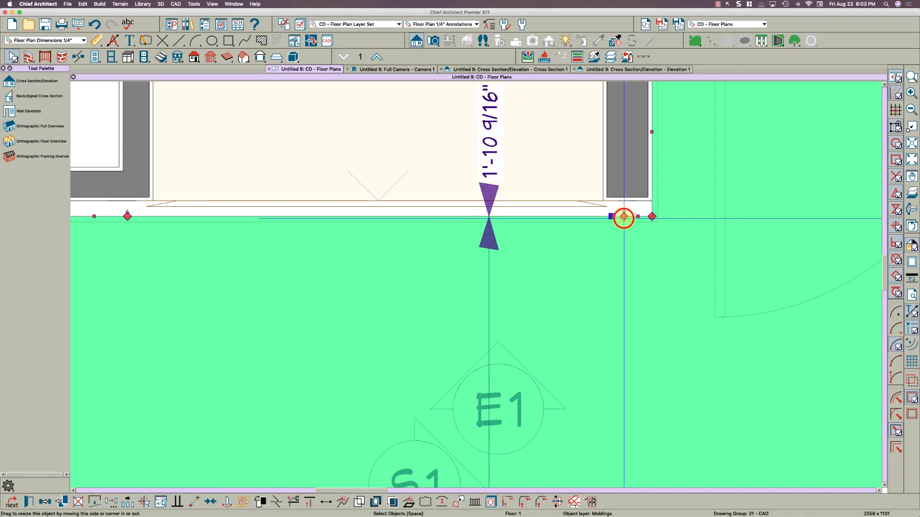
left_click_drag(637, 216, 591, 216)
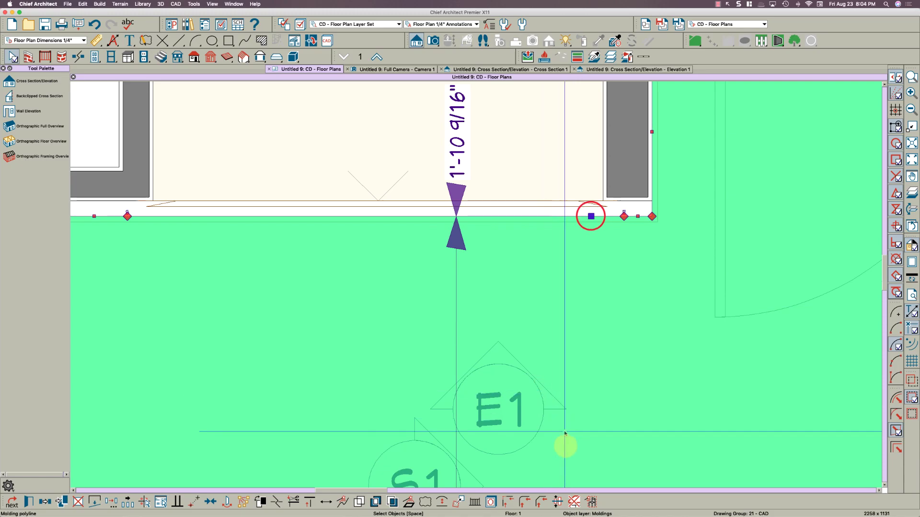
left_click(573, 501)
Move the short polyline segment at the closet's door-side end back flush with the closet wall face
left_click(638, 217)
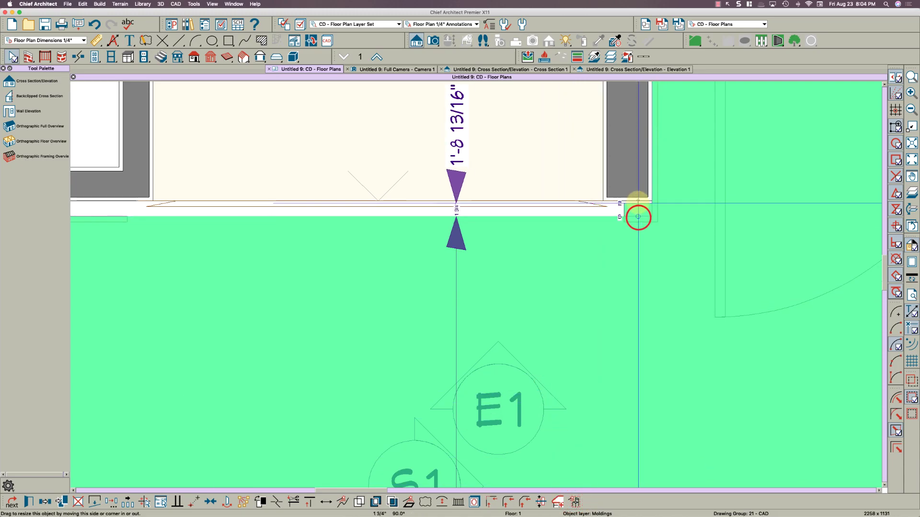
left_click(636, 201)
scroll(639, 199, "up", 2)
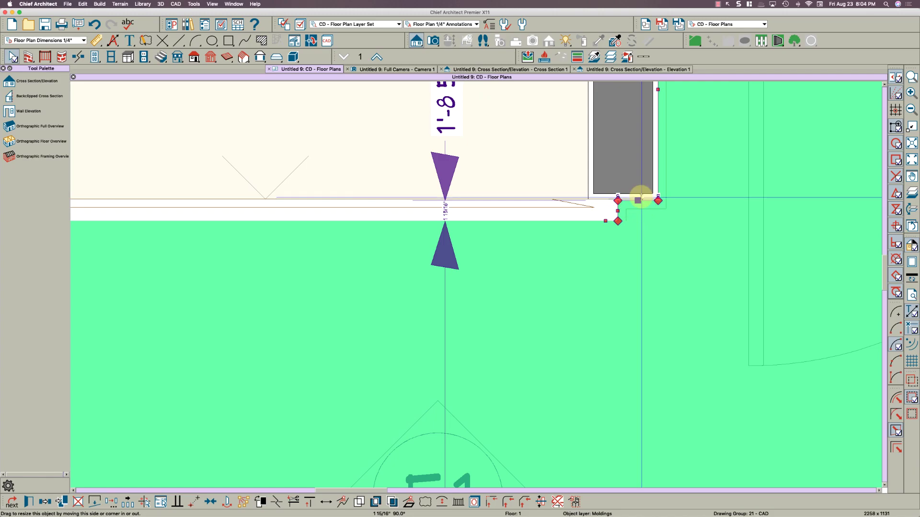
scroll(639, 199, "up", 2)
left_click(635, 203)
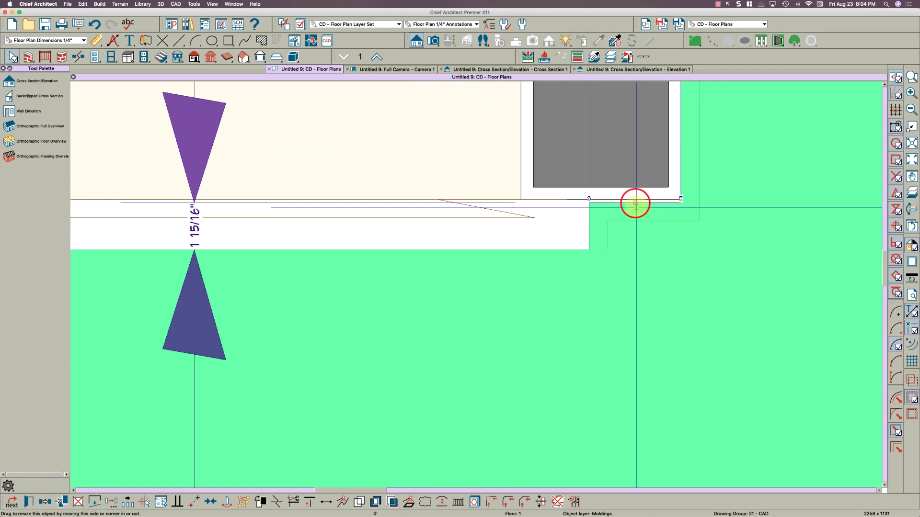
left_click_drag(635, 203, 461, 197)
scroll(672, 192, "down", 1)
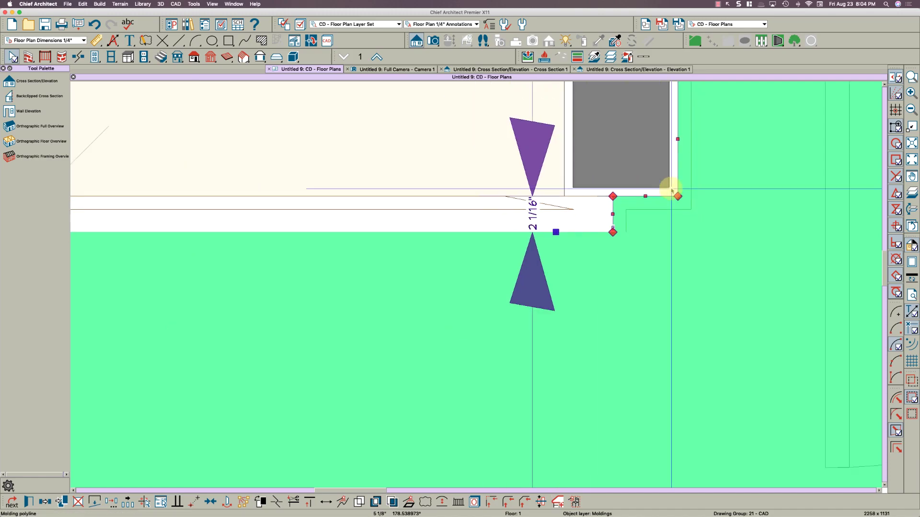
Move the long segment without molding back in line with the closet front
left_click_drag(555, 233, 537, 197)
scroll(706, 203, "down", 3)
scroll(287, 206, "up", 3)
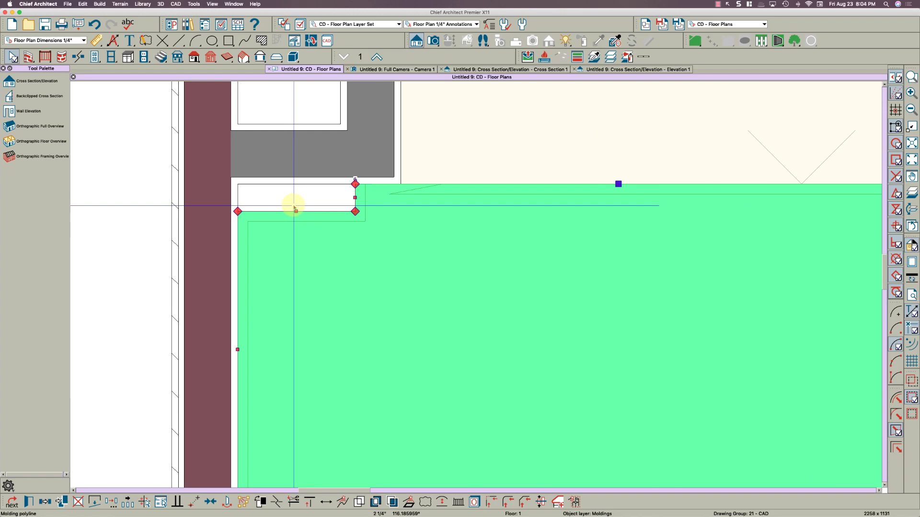
Move the short polyline segment at the closet's corner end flush with the wall face and switch to the full camera view
left_click_drag(295, 209, 295, 185)
scroll(295, 185, "down", 1)
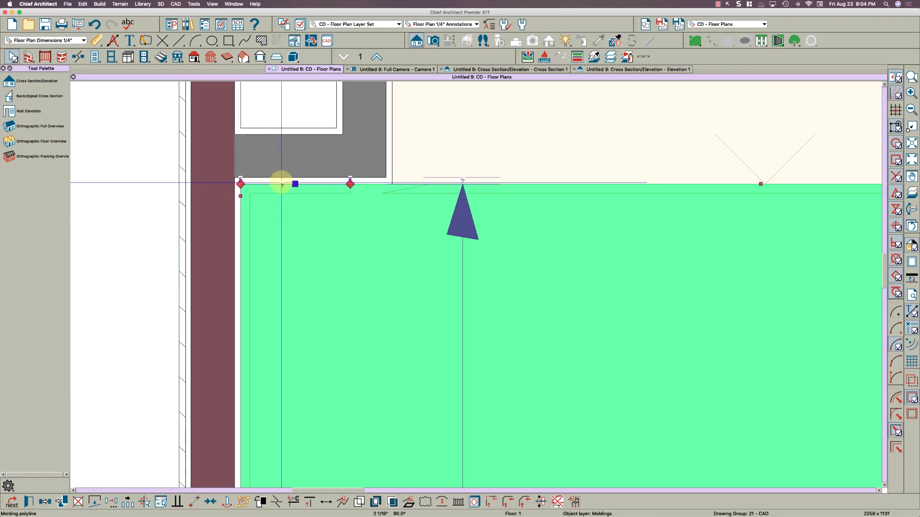
left_click(390, 68)
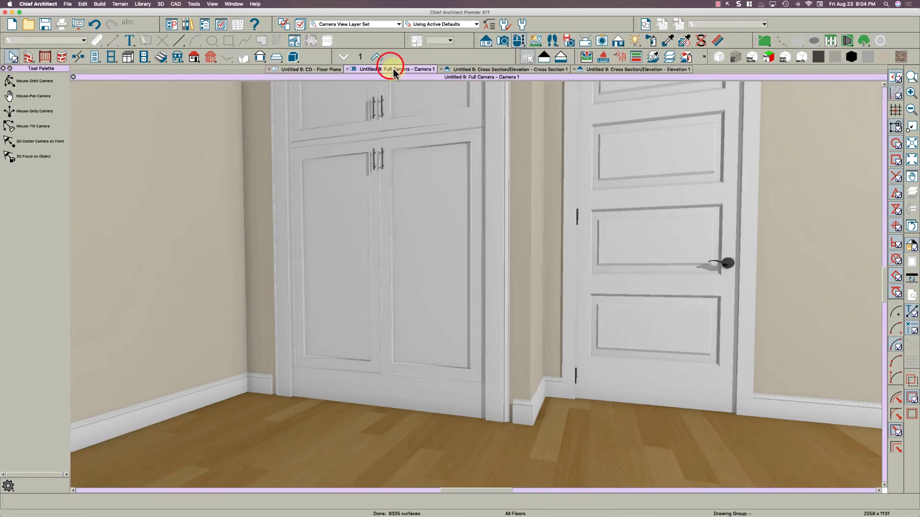
Extend the base molding's open end on the door side across to the closet's stile
left_click_drag(427, 393, 466, 396)
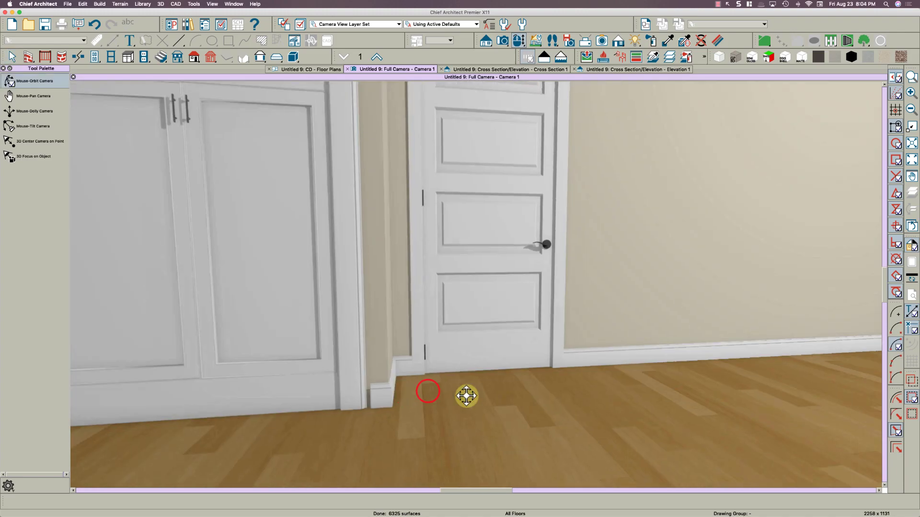
scroll(338, 405, "up", 2)
key("space")
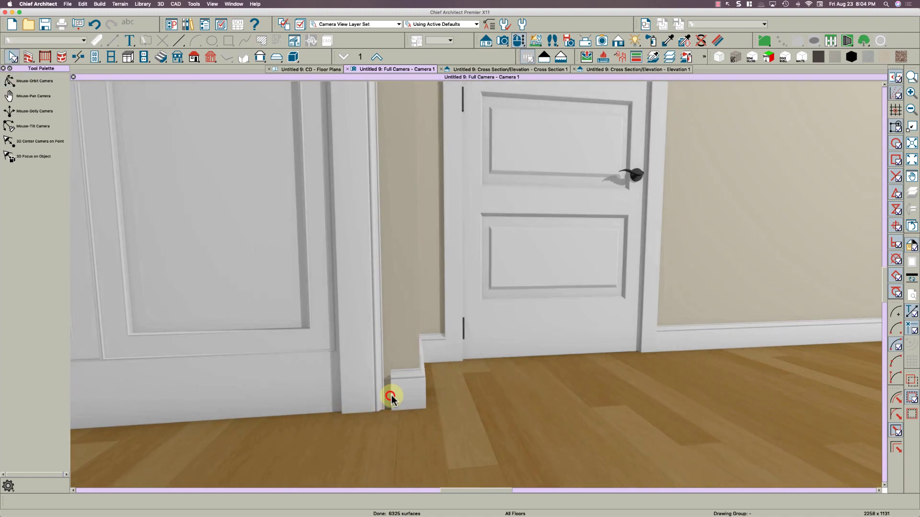
left_click(390, 397)
left_click(391, 398)
scroll(379, 424, "up", 3)
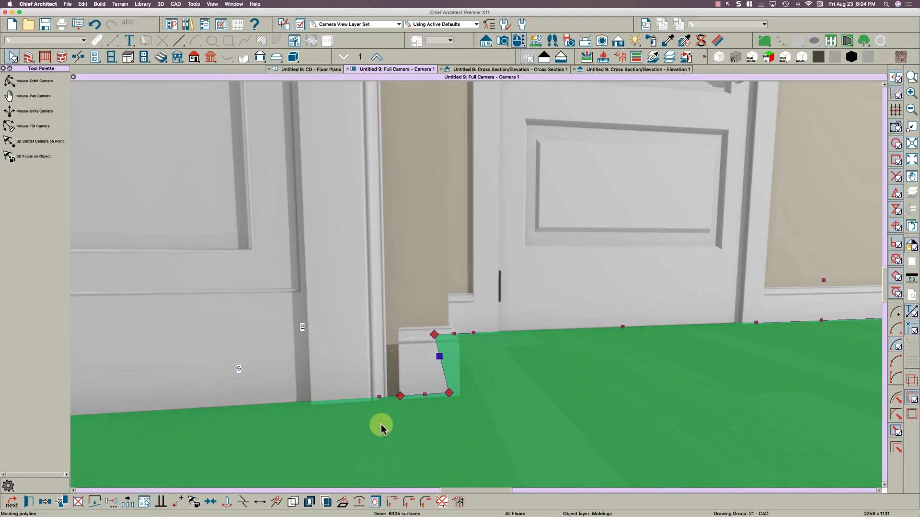
key("Escape")
key("o")
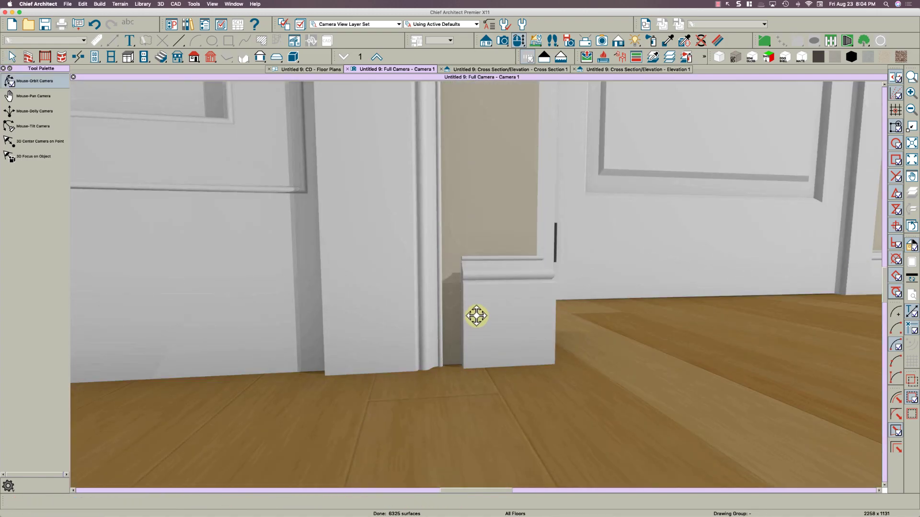
left_click_drag(477, 319, 481, 363)
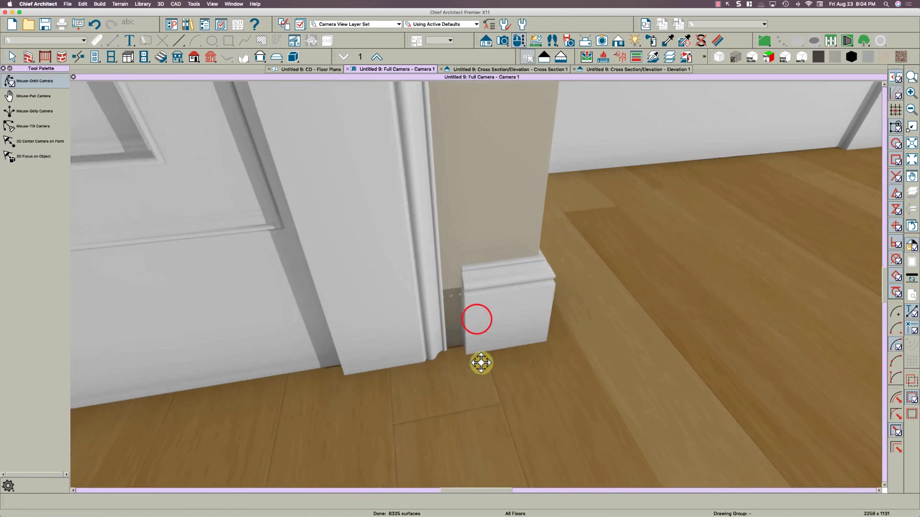
left_click(479, 335)
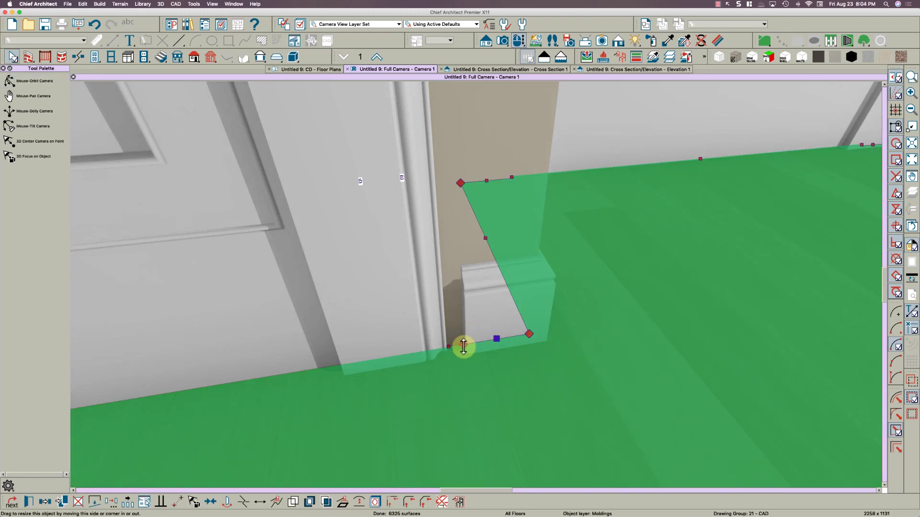
left_click_drag(463, 347, 438, 349)
Extend the base molding's open end at the room-corner side across to the closet's stile
scroll(449, 333, "down", 3)
middle_click_drag(449, 332, 707, 339)
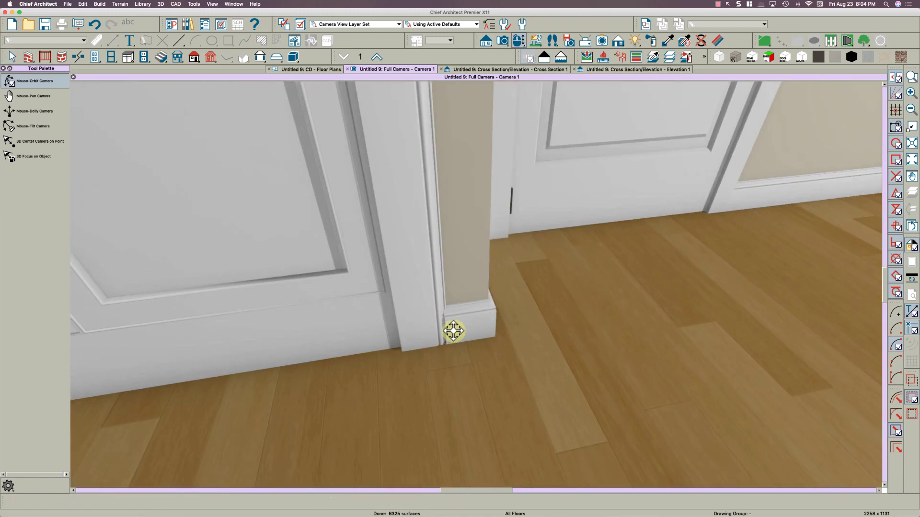
scroll(451, 335, "up", 5)
scroll(452, 337, "down", 5)
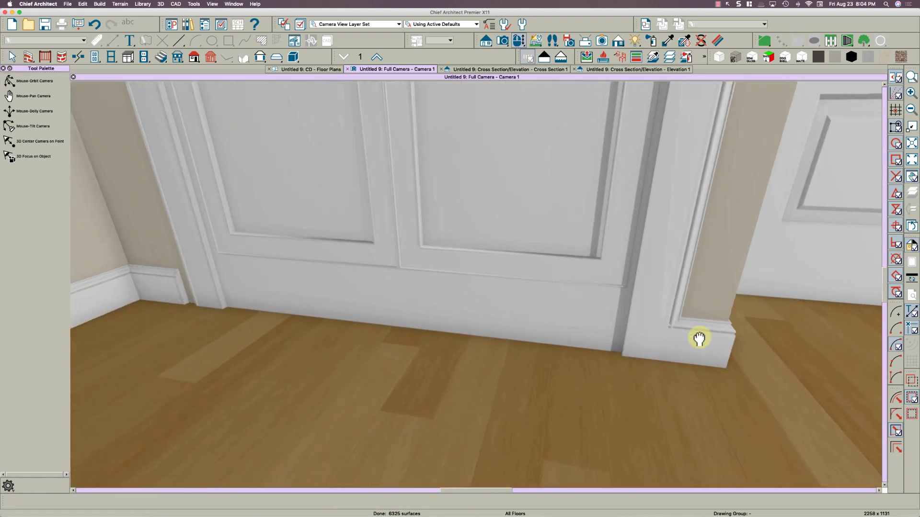
scroll(207, 305, "up", 6)
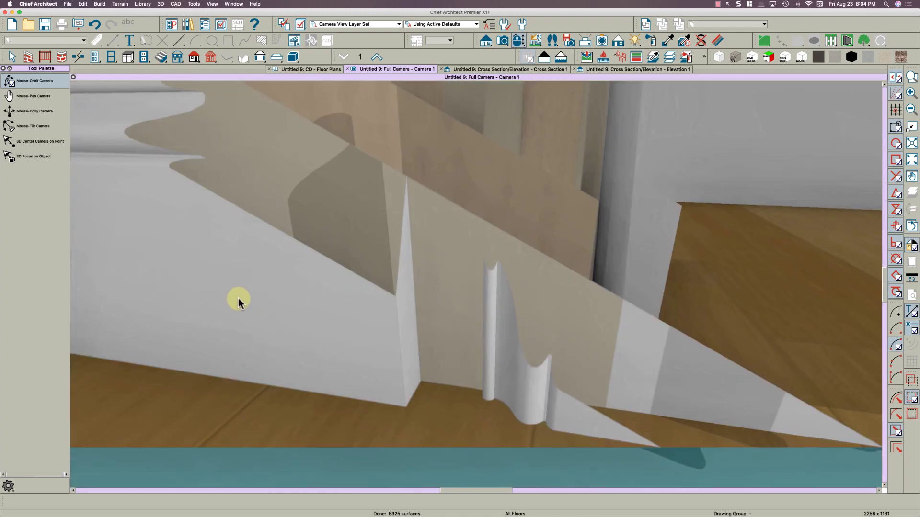
scroll(304, 312, "down", 4)
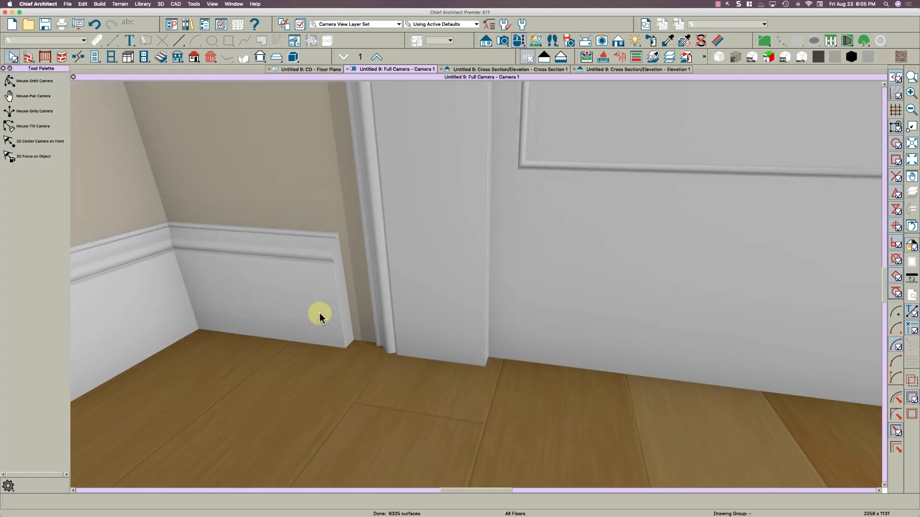
key("space")
left_click(319, 314)
left_click_drag(354, 340, 418, 351)
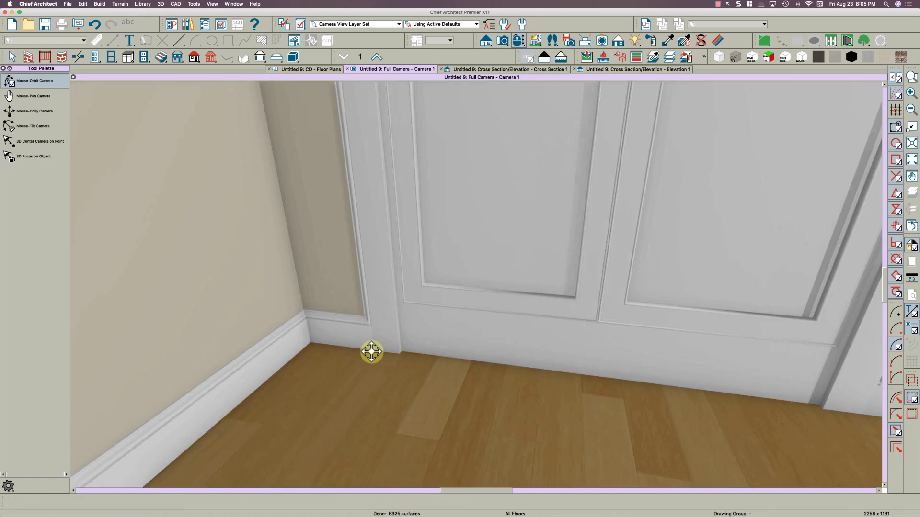
Examine the base molding joints at both ends of the closet front in the camera view
key("space")
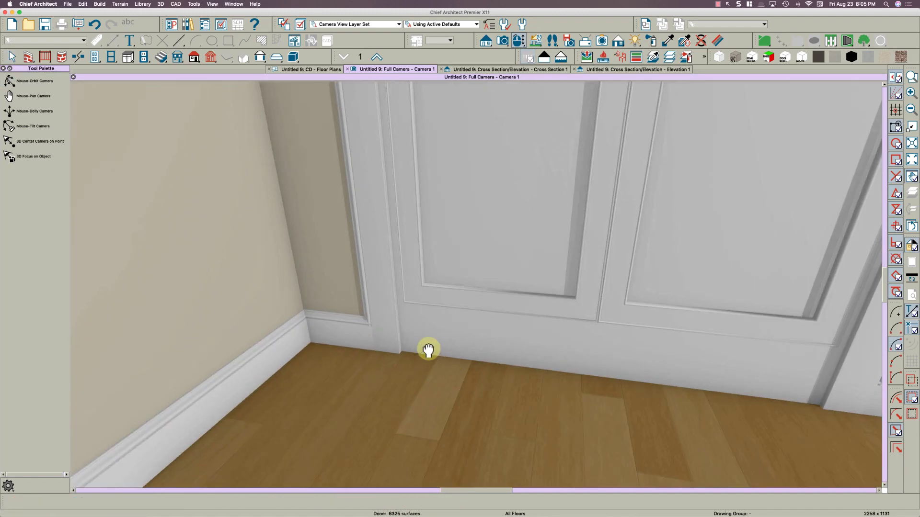
scroll(427, 352, "up", 3)
left_click(432, 345)
key("Escape")
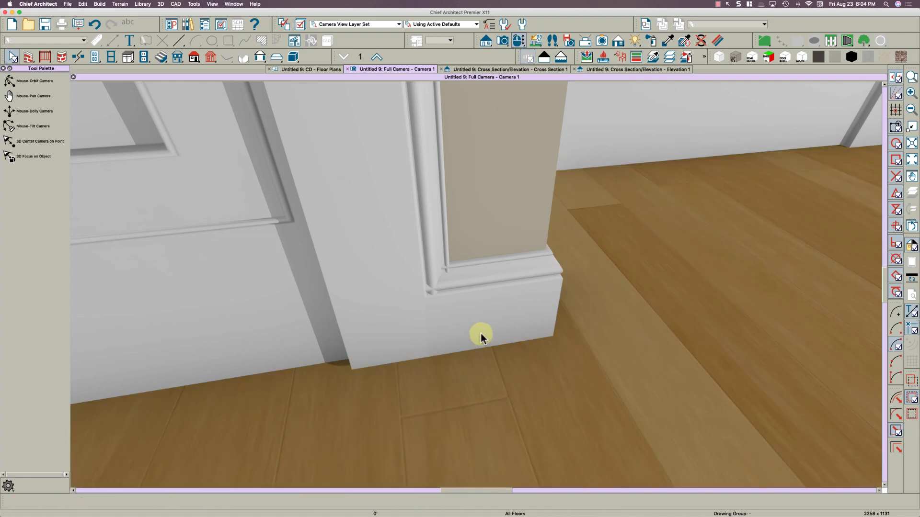
scroll(478, 331, "down", 3)
key("o")
left_click_drag(472, 331, 437, 312)
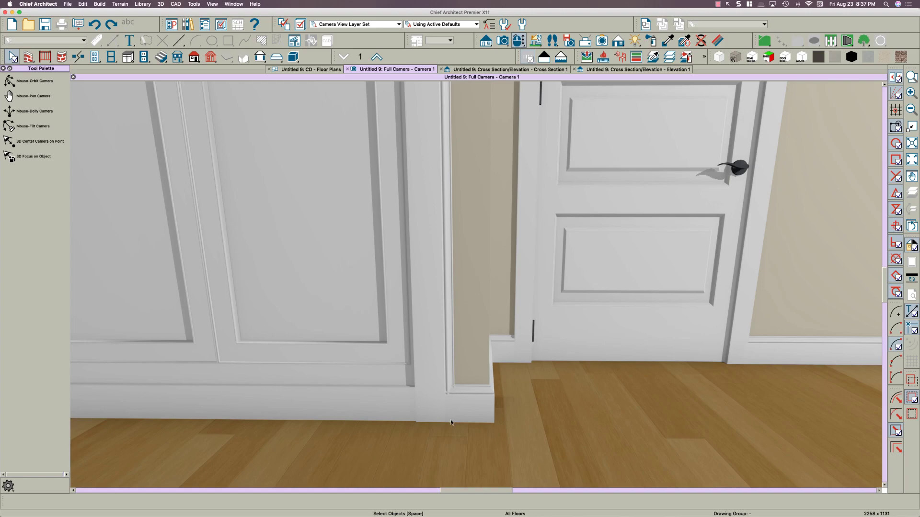
Add a horizontal segment along the floor to the closet's 3D molding polyline, running from the stile toward the door
scroll(428, 418, "up", 4)
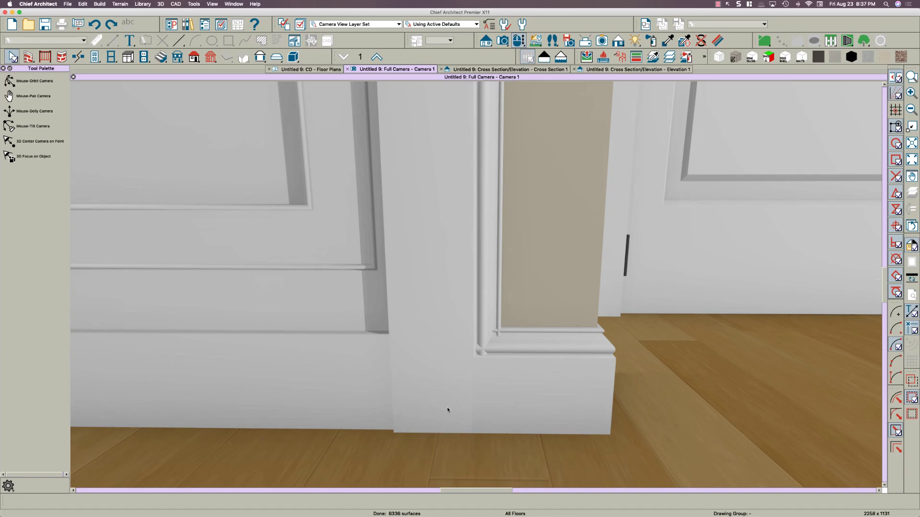
left_click(429, 318)
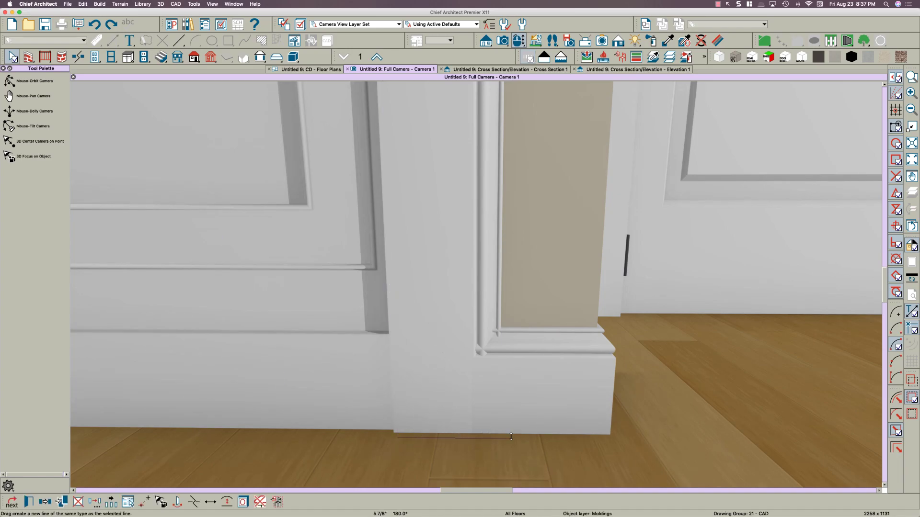
left_click_drag(524, 438, 524, 439)
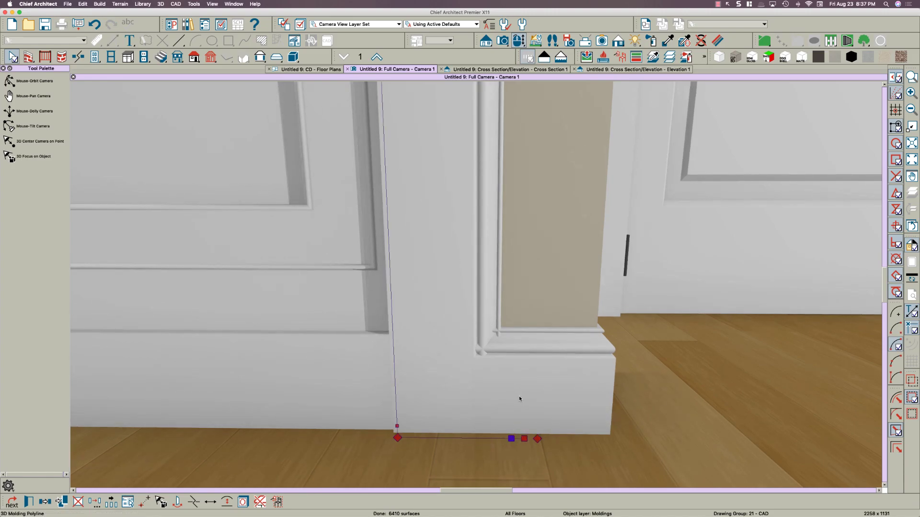
Shorten the base molding polyline's end beside the closet by about 1 13/16" toward the door side
left_click(564, 374)
left_click(485, 421)
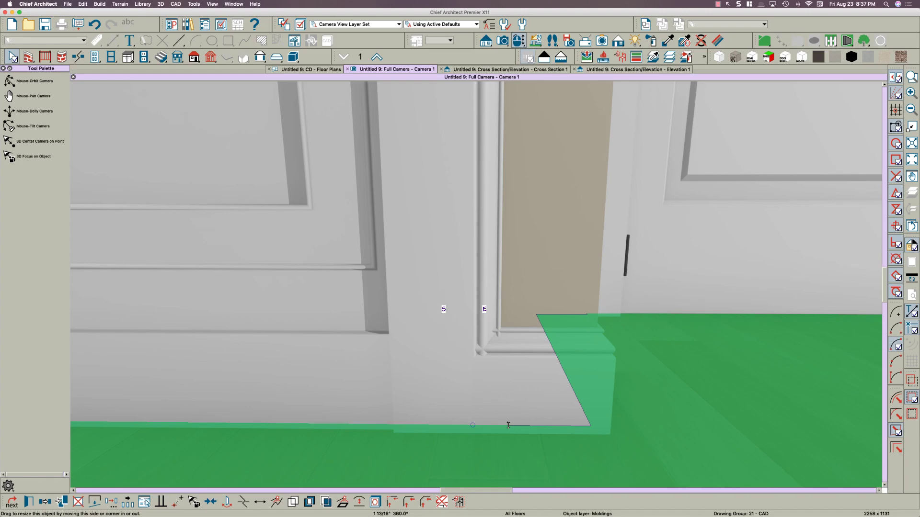
left_click_drag(508, 425, 508, 425)
key("Escape")
Raise the 3D molding polyline's bottom segment by an exact relative Y offset of .5"
left_click(476, 433)
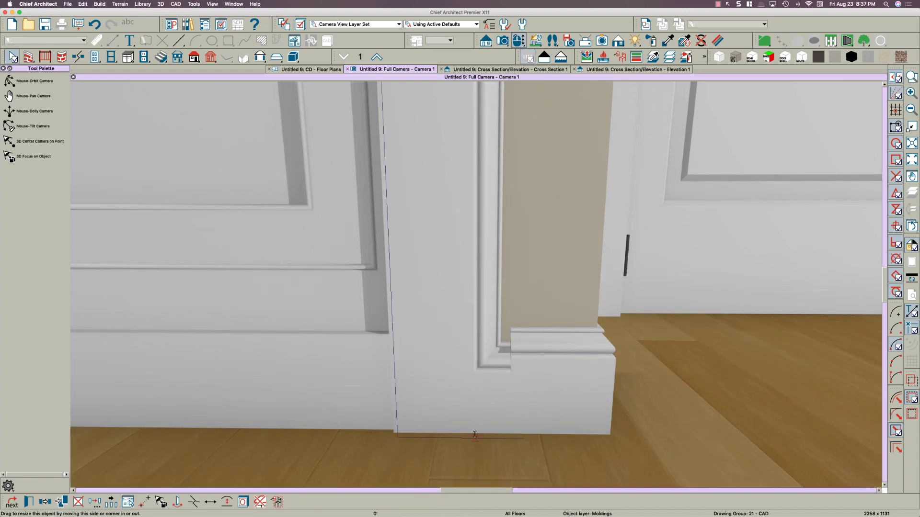
key("Tab")
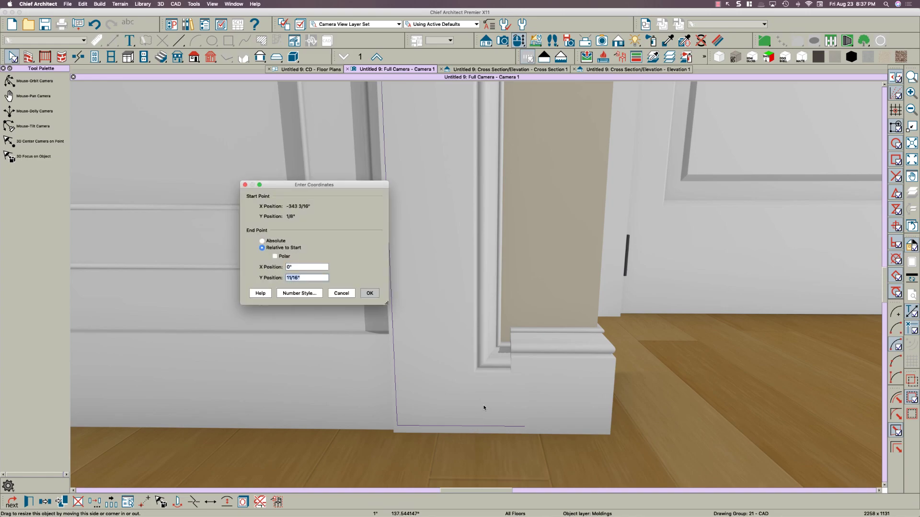
type(".5")
key("Return")
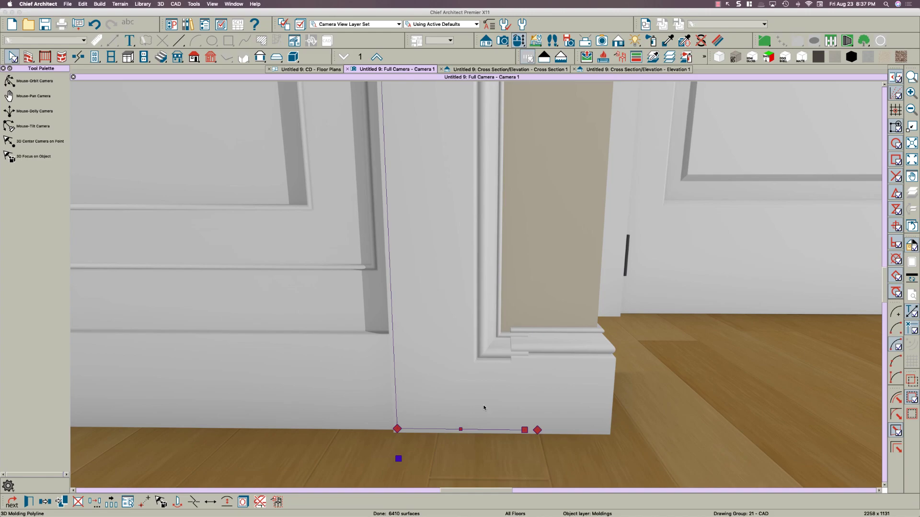
double_click(483, 408)
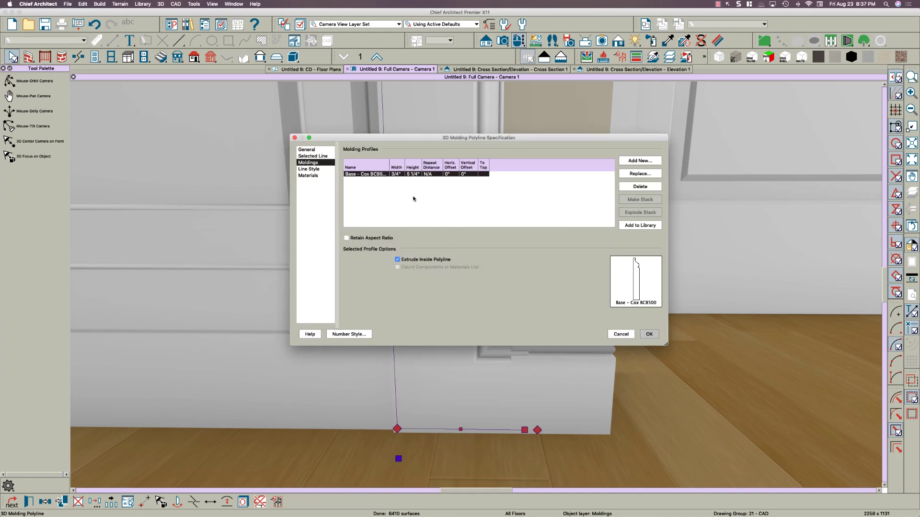
left_click(318, 150)
key("Escape")
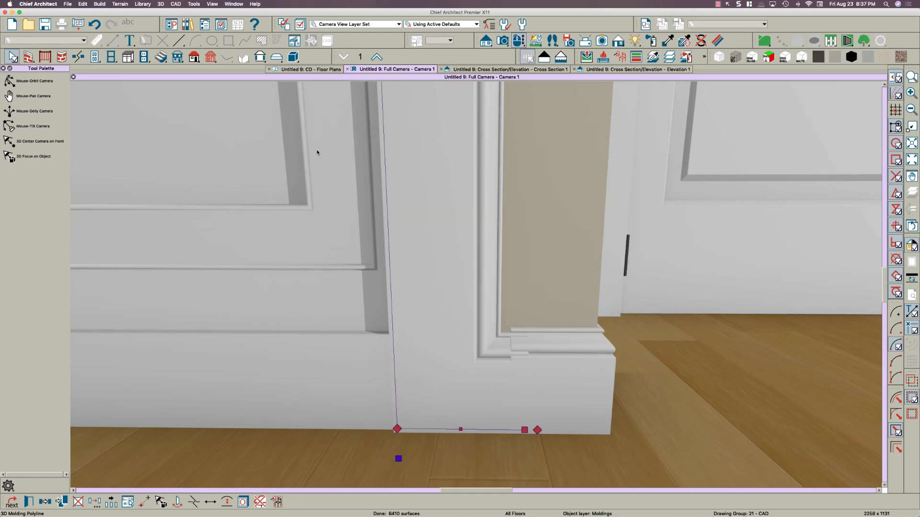
Raise the 3D molding polyline's bottom segment with further small relative Y offsets until its profile lines up with the base molding
key("Tab")
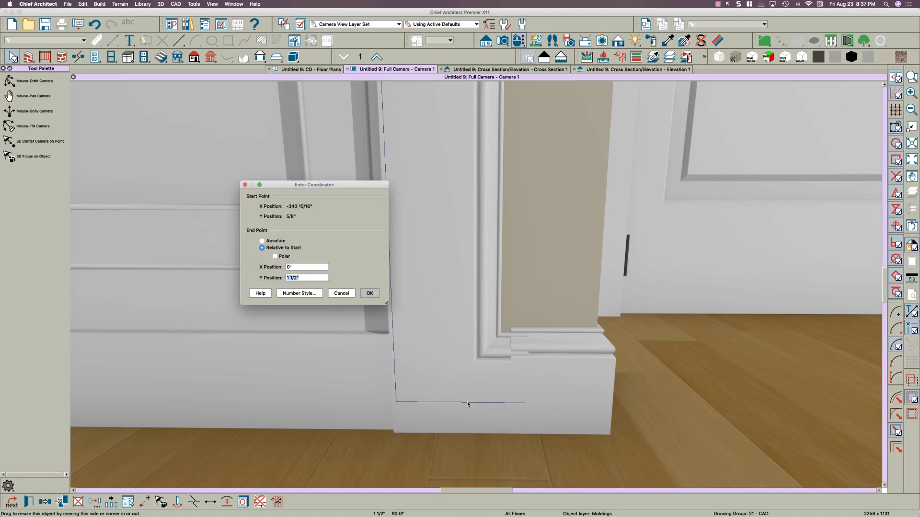
type("-12")
key("Return")
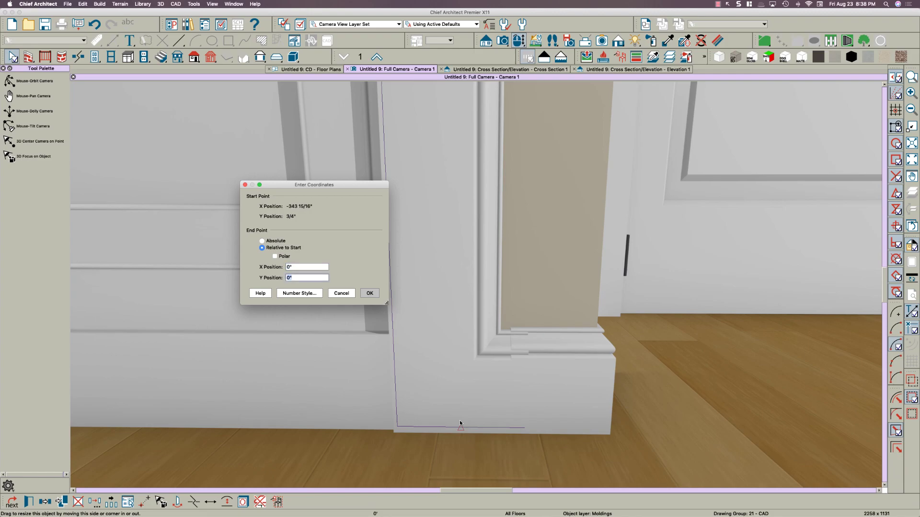
key("Return")
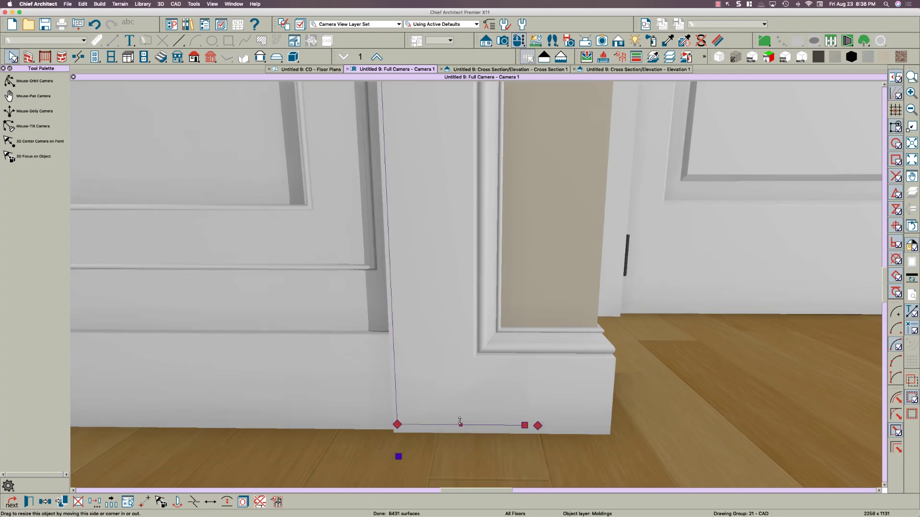
key("Escape")
Examine the joint between the closet's 3D molding and the base molding from several camera angles
scroll(500, 412, "down", 2)
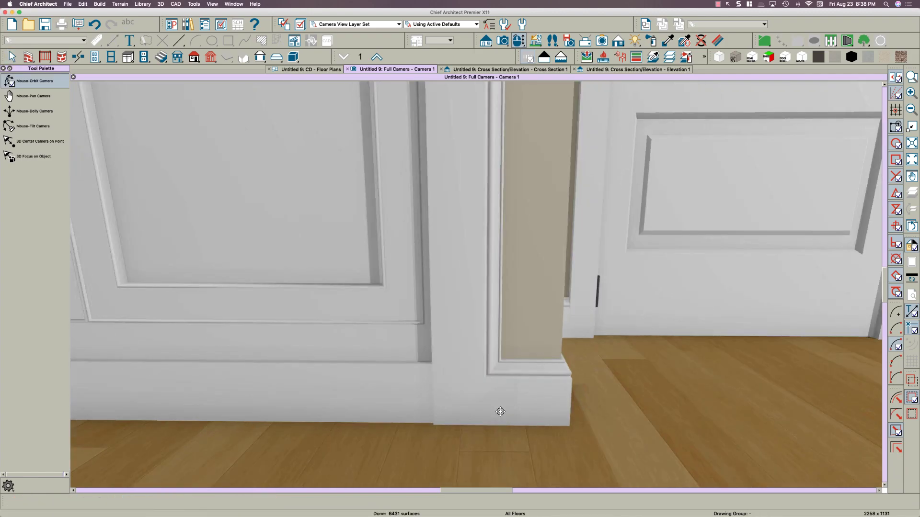
mouse_move(485, 403)
middle_mouse_down()
mouse_move(462, 402)
mouse_move(476, 405)
middle_mouse_up()
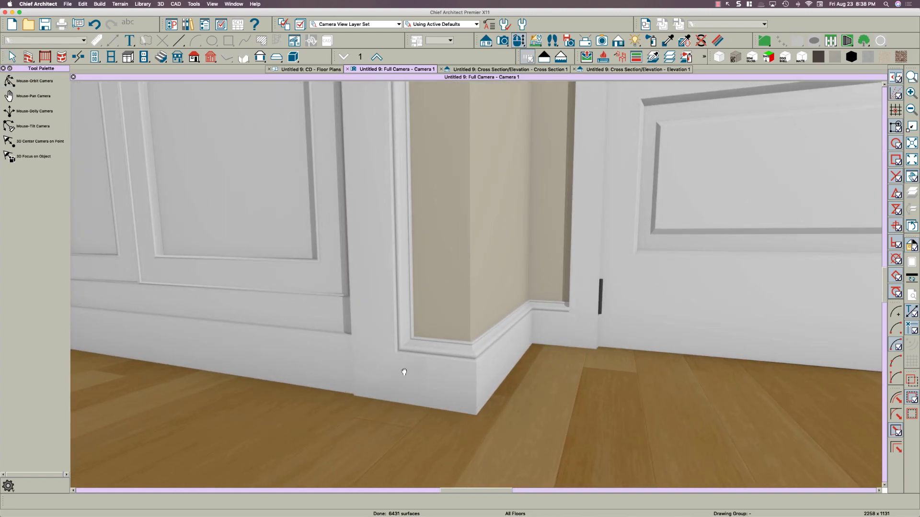
middle_click_drag(403, 372, 411, 396)
scroll(393, 386, "down", 2)
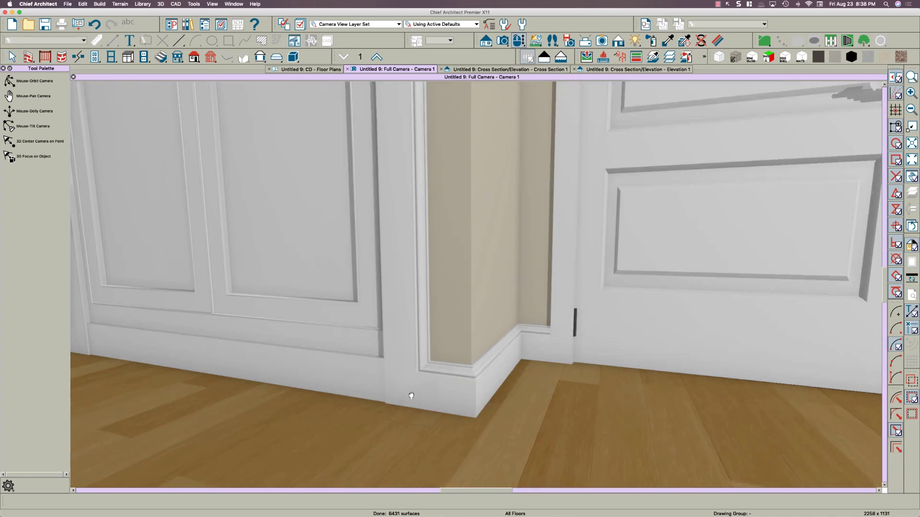
left_click_drag(411, 396, 411, 395)
scroll(435, 355, "up", 5)
scroll(434, 368, "down", 5)
scroll(432, 370, "up", 2)
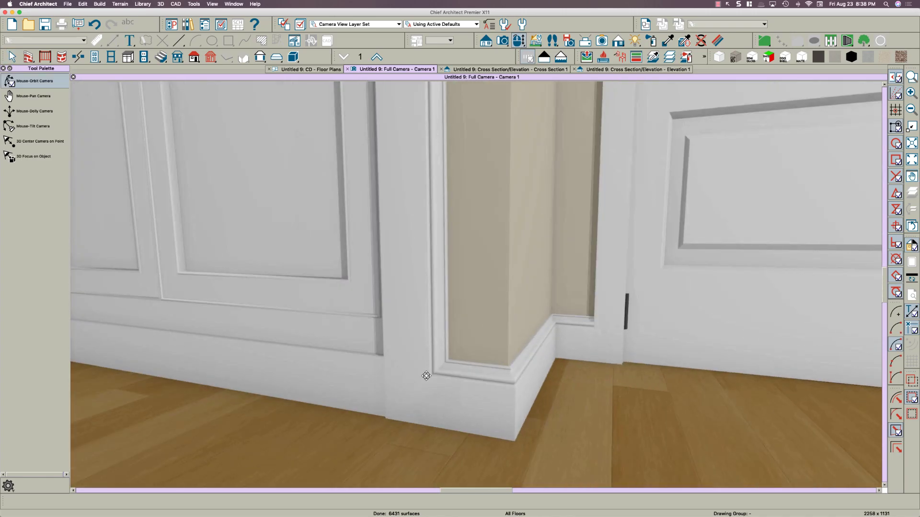
left_click_drag(420, 378, 428, 378)
Switch to vector view rendering and trim the base molding's closet-side end by about 13/16" to meet the 3D molding's end
key("v")
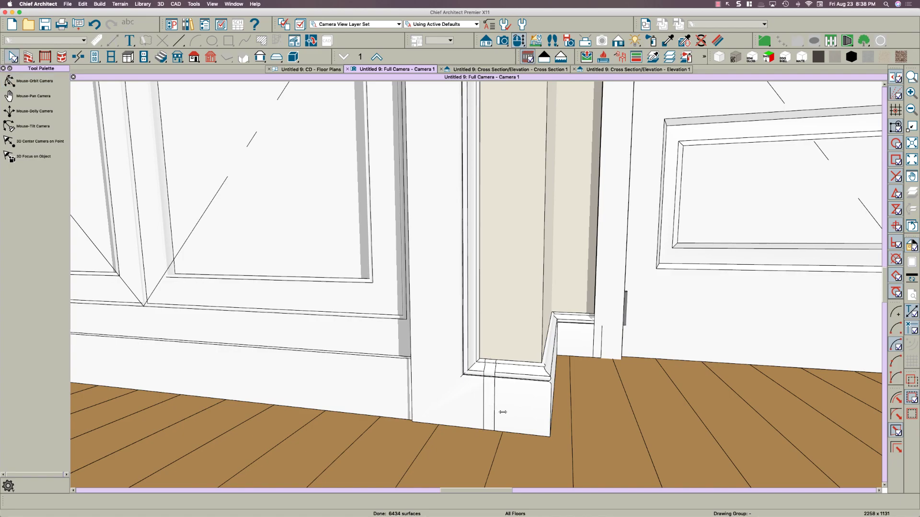
left_click(502, 412)
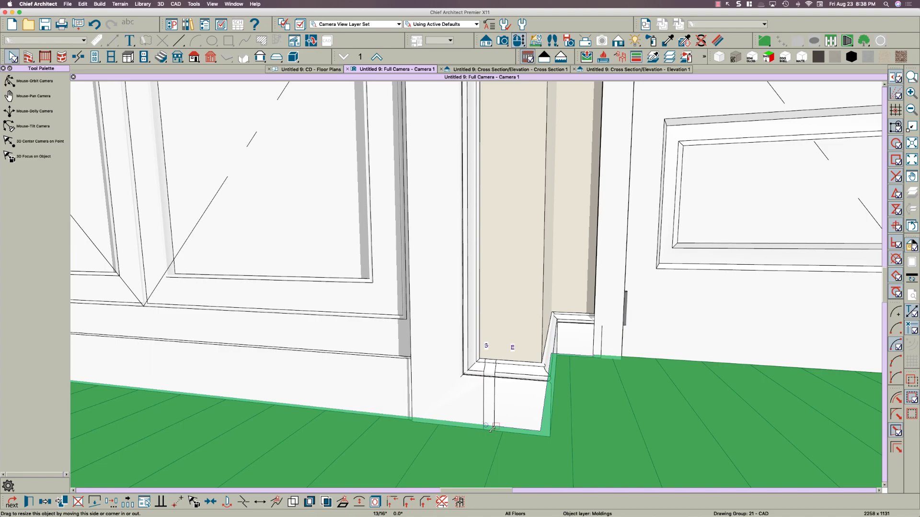
left_click_drag(492, 428, 495, 426)
key("Escape")
scroll(494, 412, "down", 3)
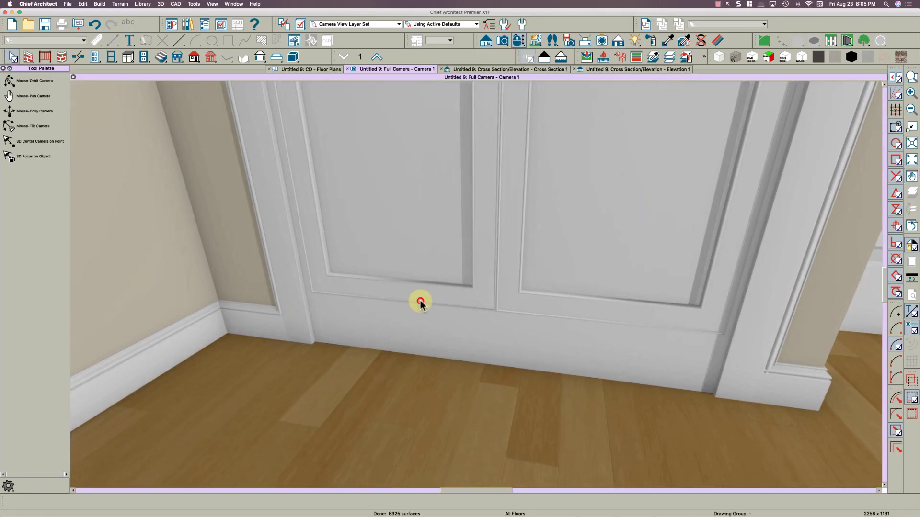
Add the CA-001 molding profile from the library to the closet's full height cabinet, searching for "-001"
double_click(419, 301)
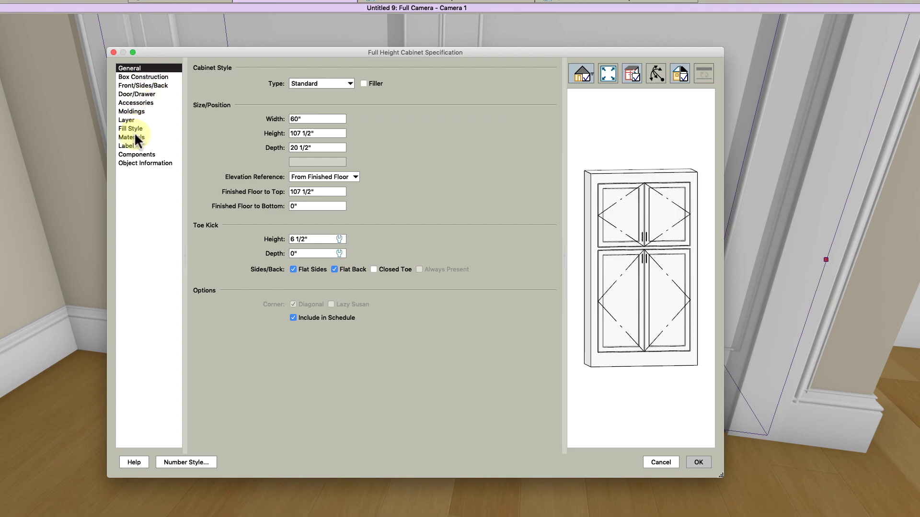
left_click(131, 111)
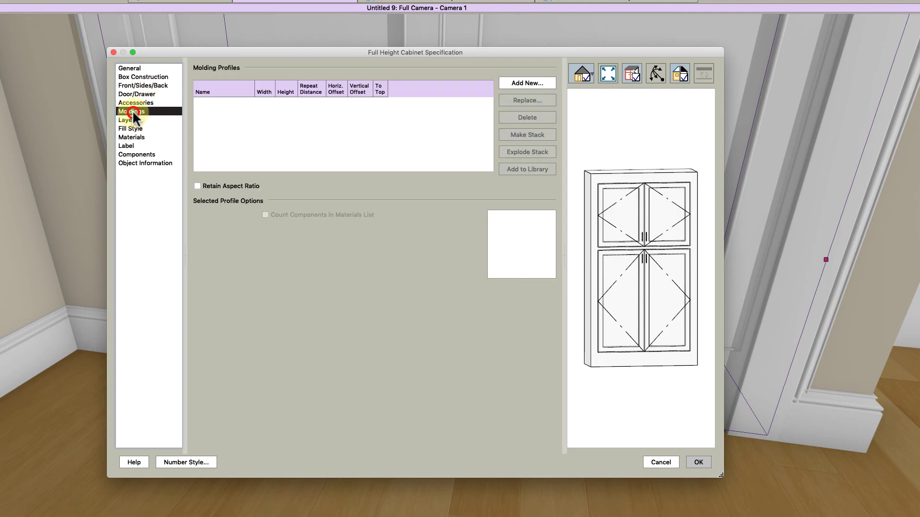
left_click(519, 83)
type("-001")
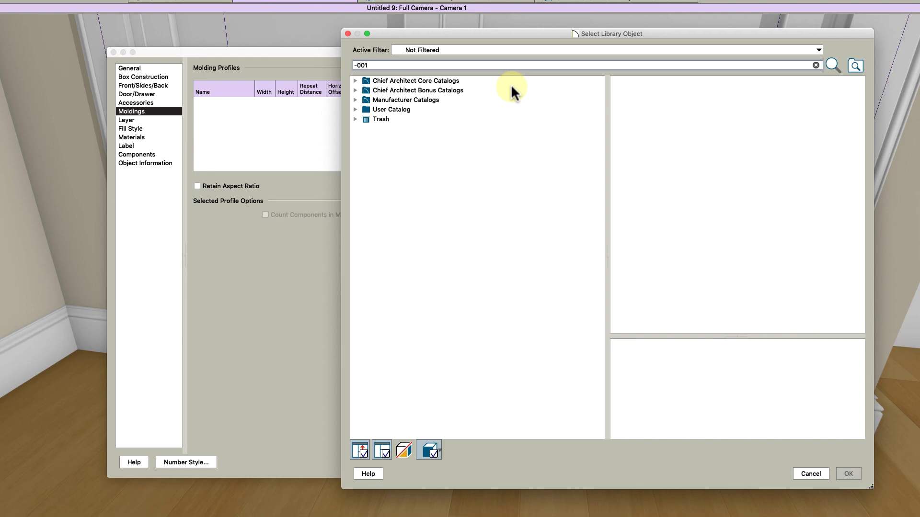
left_click(385, 122)
left_click(848, 474)
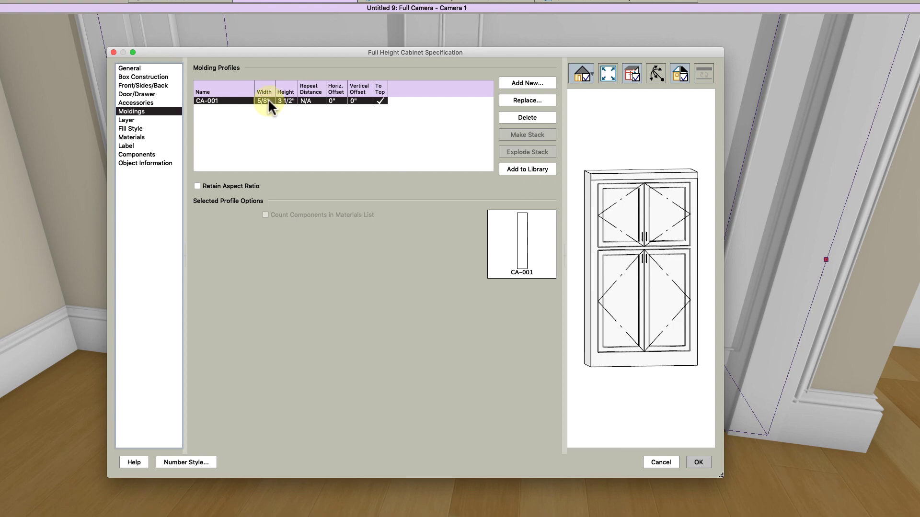
Set the cabinet's CA-001 molding to 1/2" wide and 5" high and apply the change
left_click(268, 99)
type("1/2")
key("Tab")
key("Return")
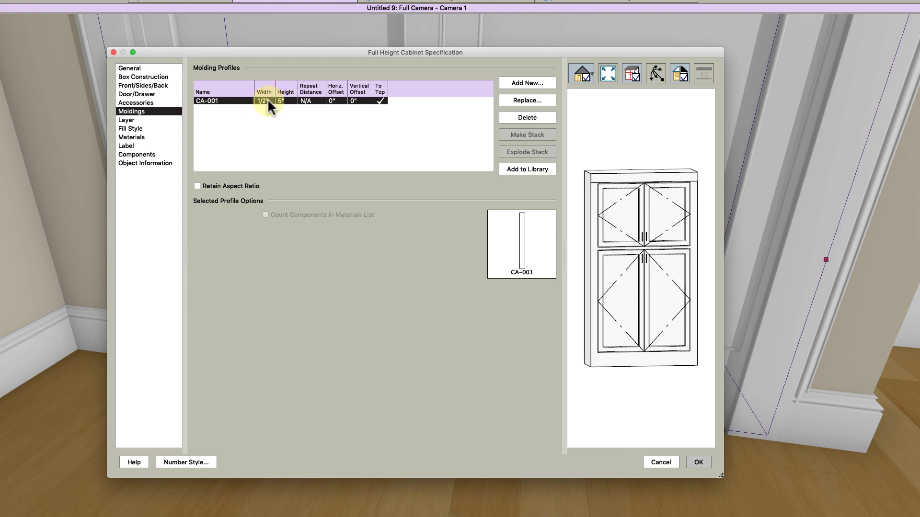
left_click(692, 457)
Turn off the To Top option for the cabinet's CA-001 molding so it runs along the cabinet's base
double_click(431, 308)
left_click(379, 101)
left_click(697, 455)
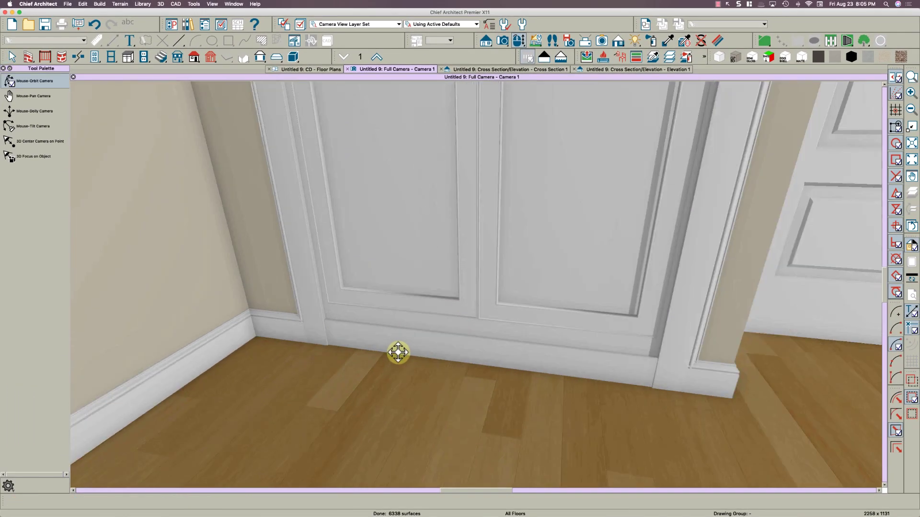
Examine the trimmed closet and adjoining base molding from several camera angles in standard and vector view rendering
left_click_drag(397, 353, 460, 306)
scroll(459, 371, "down", 3)
scroll(458, 371, "down", 1)
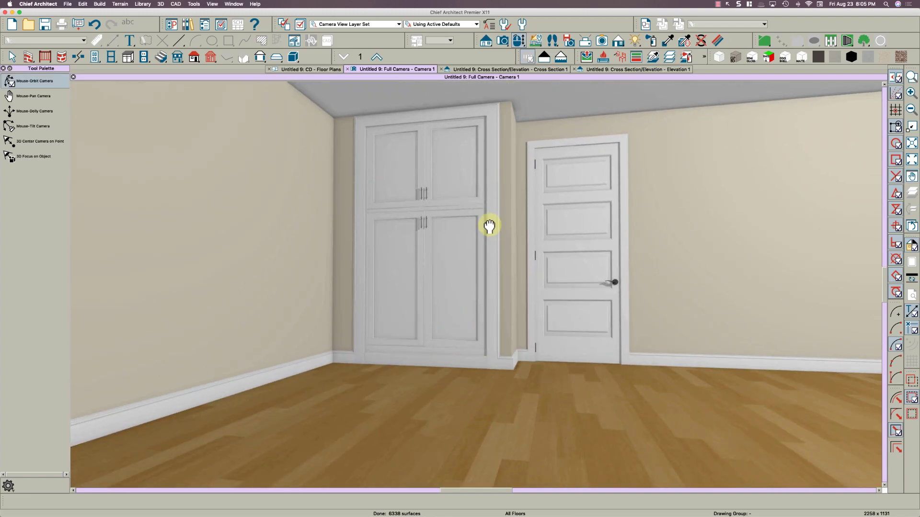
middle_click_drag(489, 225, 482, 303)
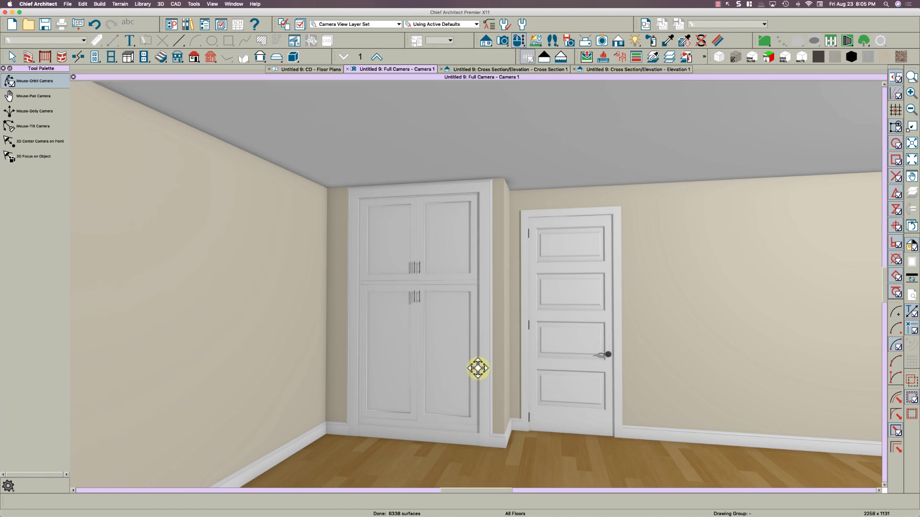
scroll(476, 369, "up", 2)
scroll(467, 379, "up", 1)
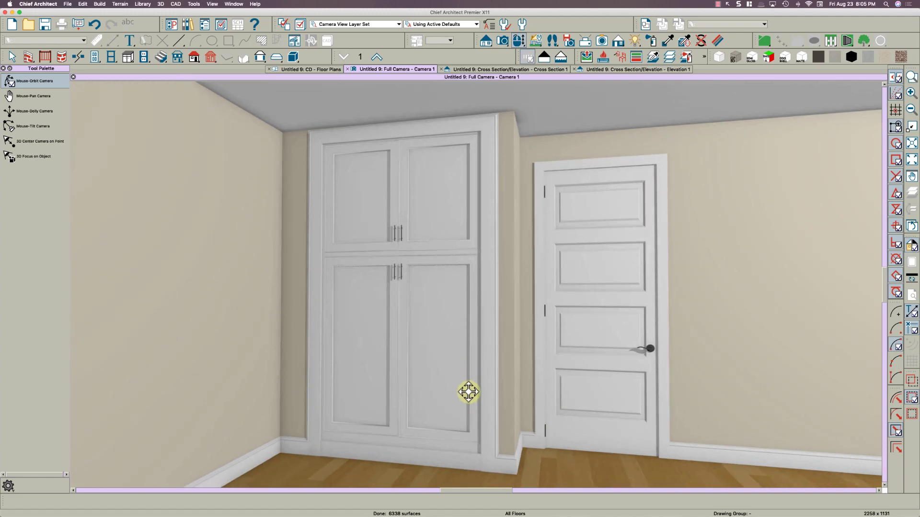
mouse_move(465, 394)
left_mouse_down()
mouse_move(447, 392)
mouse_move(472, 437)
mouse_move(439, 390)
mouse_move(452, 385)
mouse_move(456, 351)
mouse_move(447, 361)
mouse_move(427, 359)
mouse_move(425, 376)
left_mouse_up()
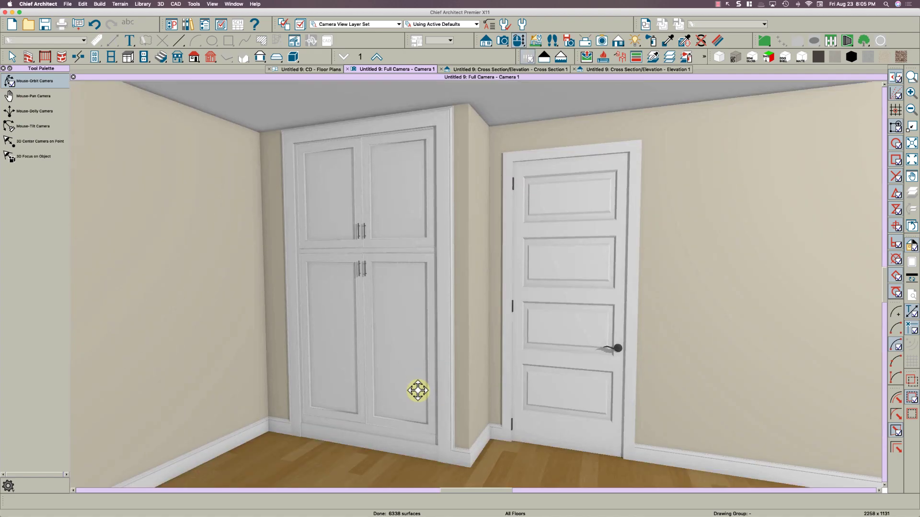
left_click_drag(418, 391, 445, 390)
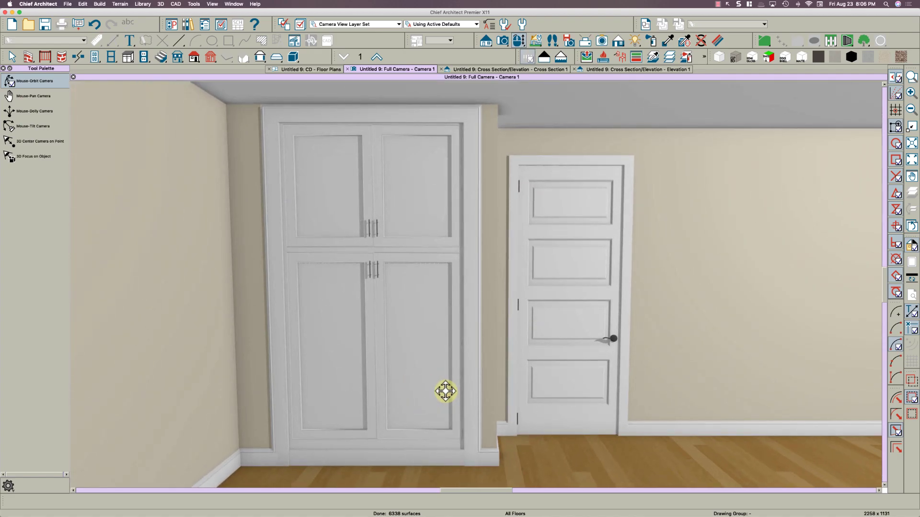